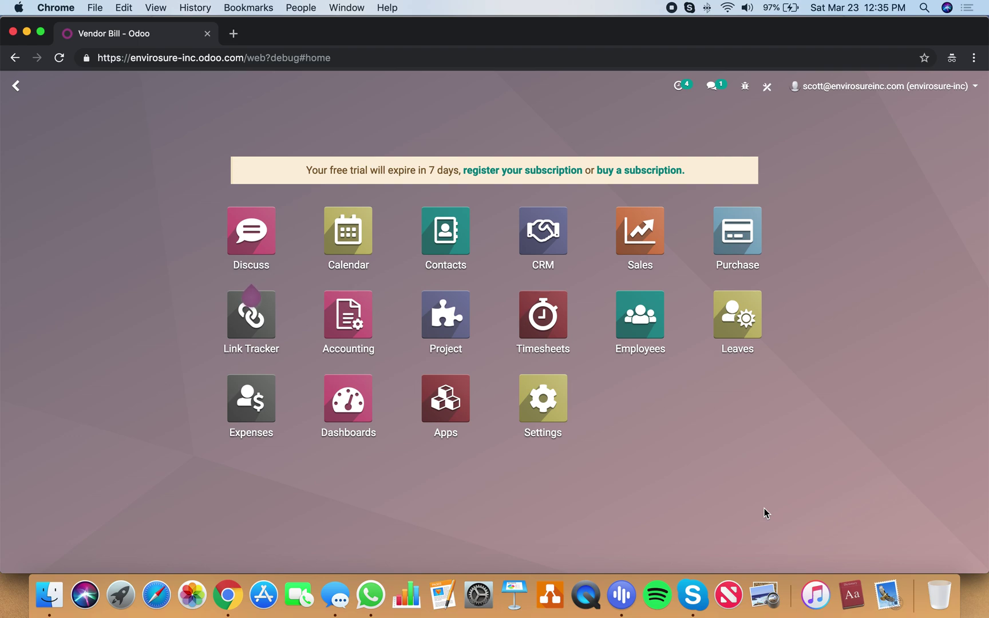
Step: Open the Project app and the SO005 - Phase I ESA Template project's task board
click(452, 328)
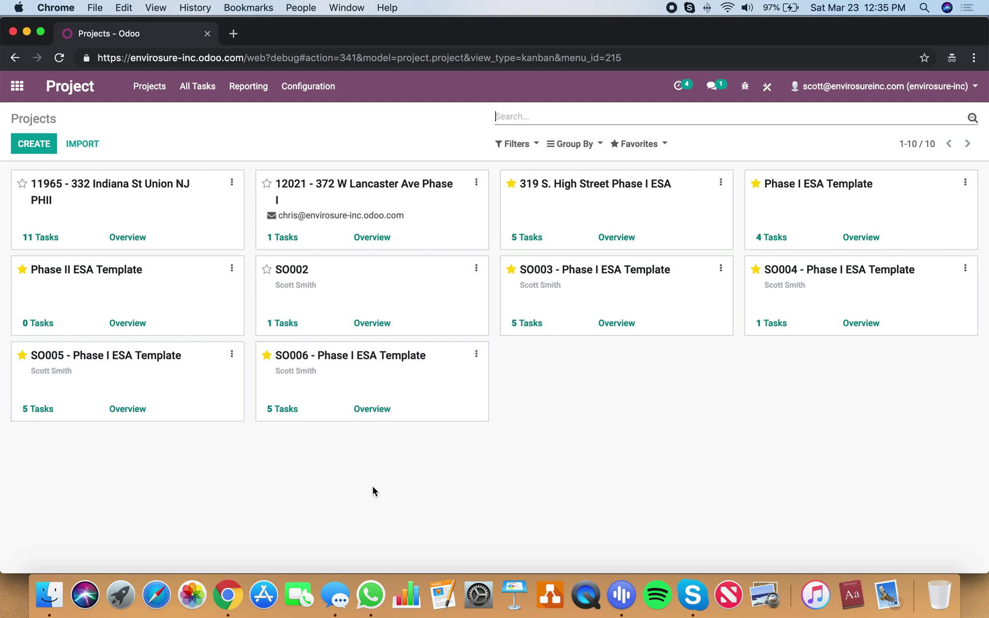
click(124, 372)
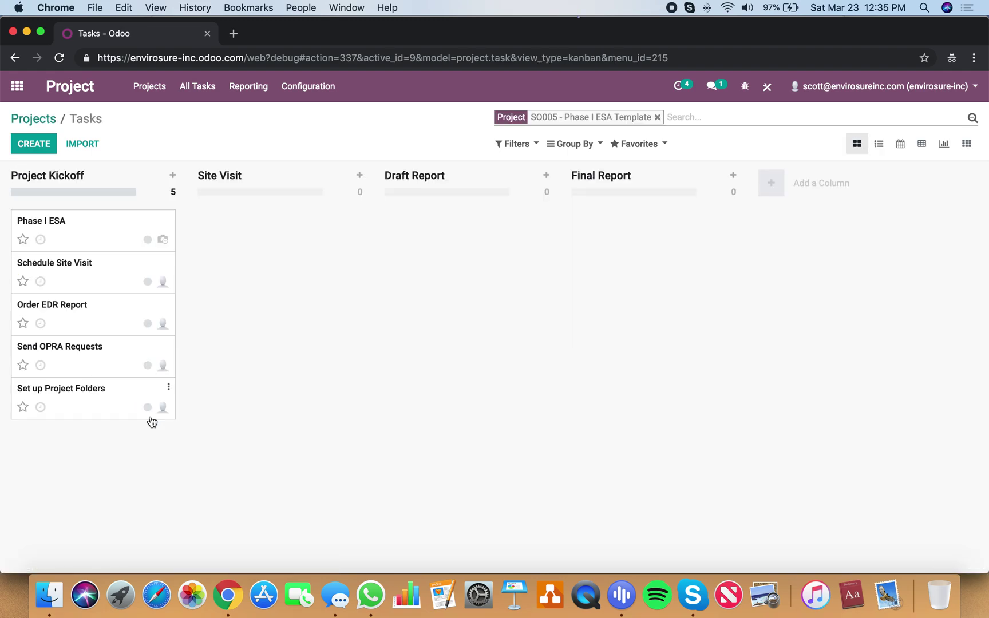
Step: Add a task titled TEST under Project Kickoff in SO005 and save its full form
click(47, 150)
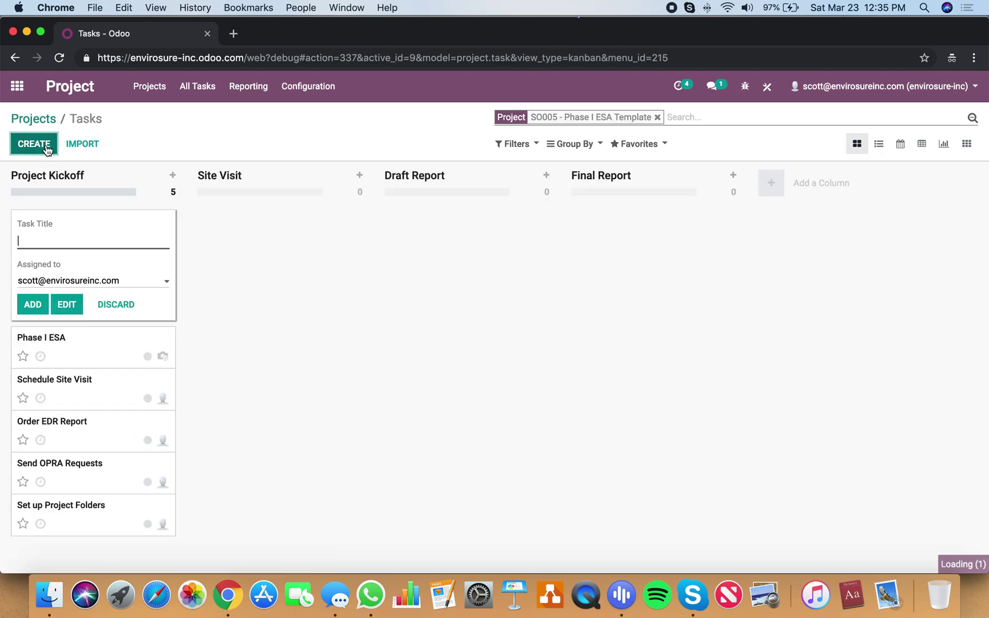
click(66, 304)
click(77, 232)
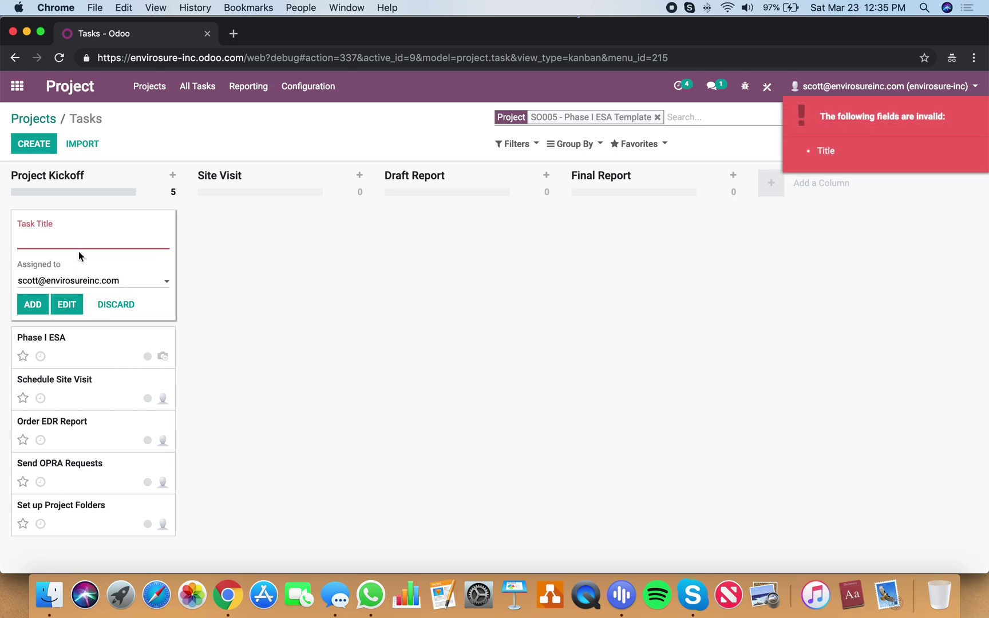
text(Tas)
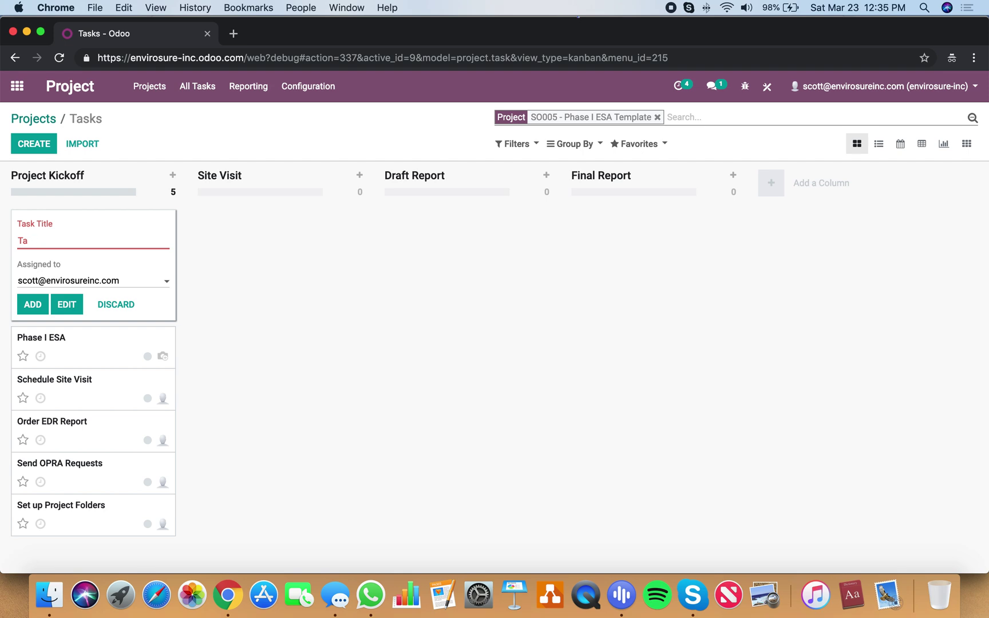
click(64, 307)
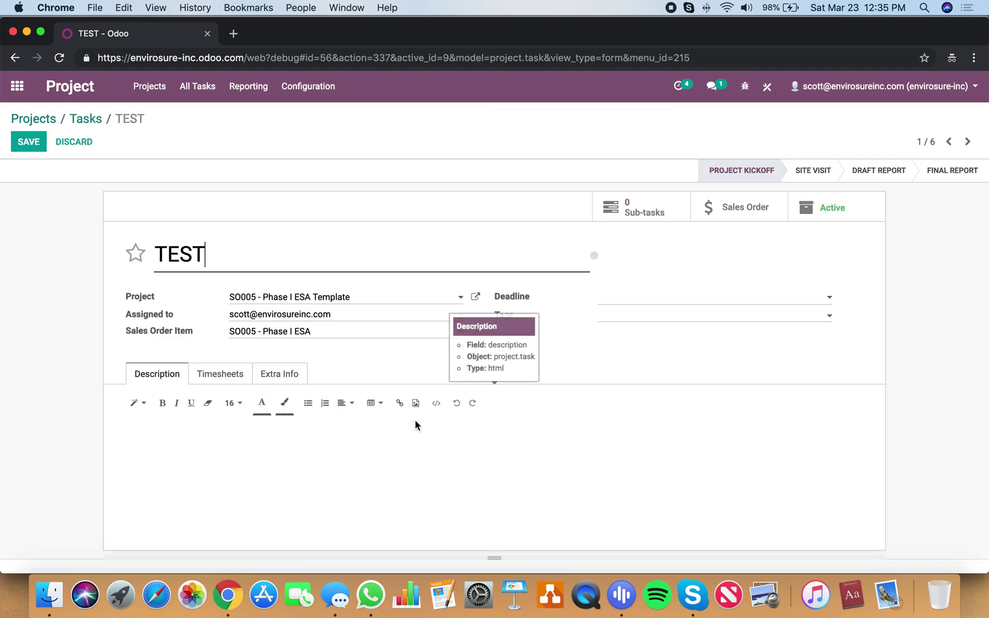
click(416, 442)
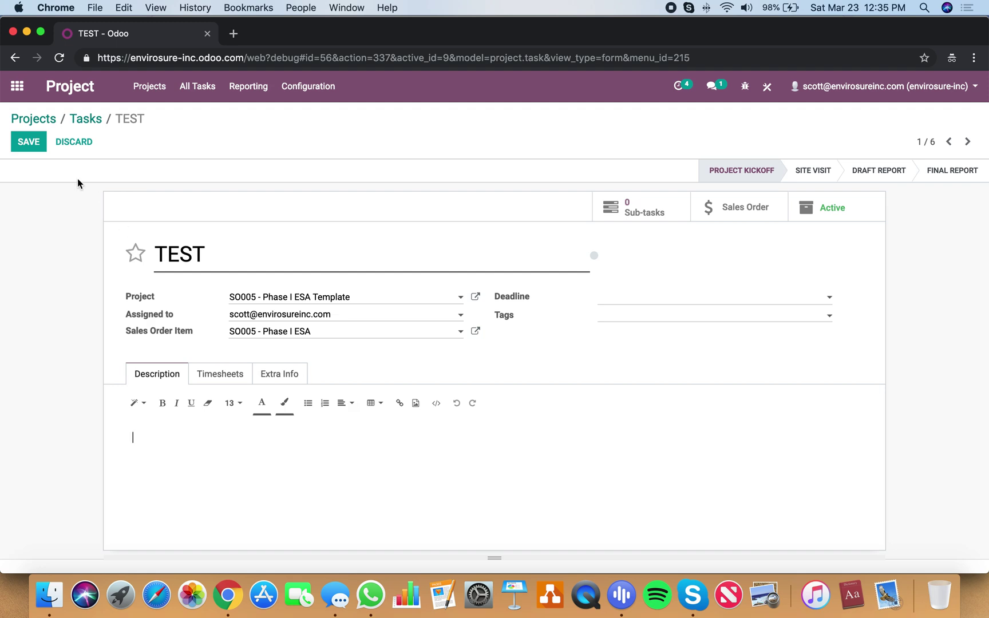
click(38, 145)
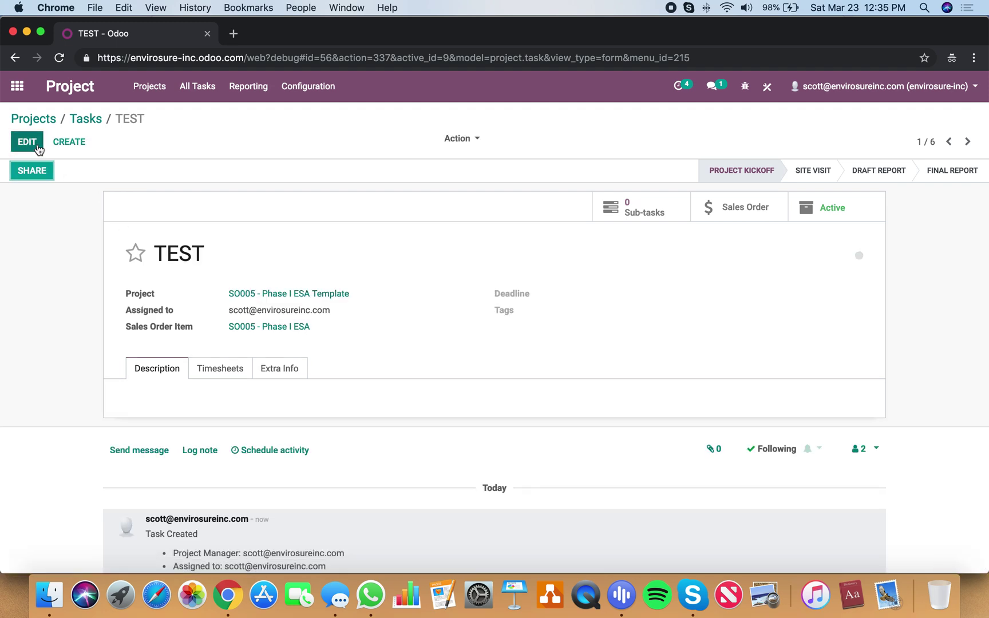
Step: Quick-create a Test 2 task in the SO005 Project Kickoff stage
click(97, 120)
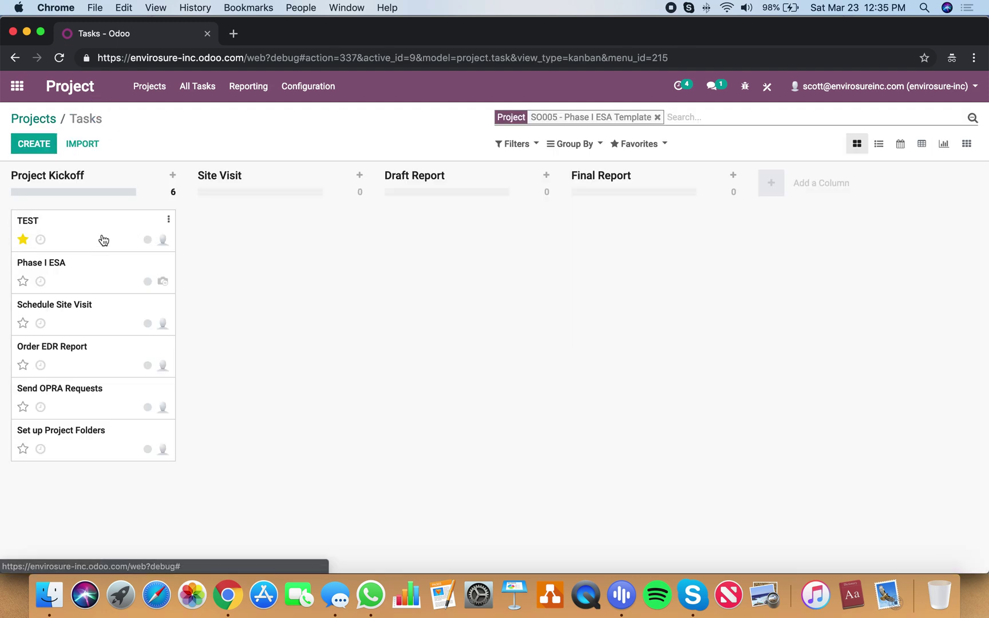
click(33, 144)
text(Te)
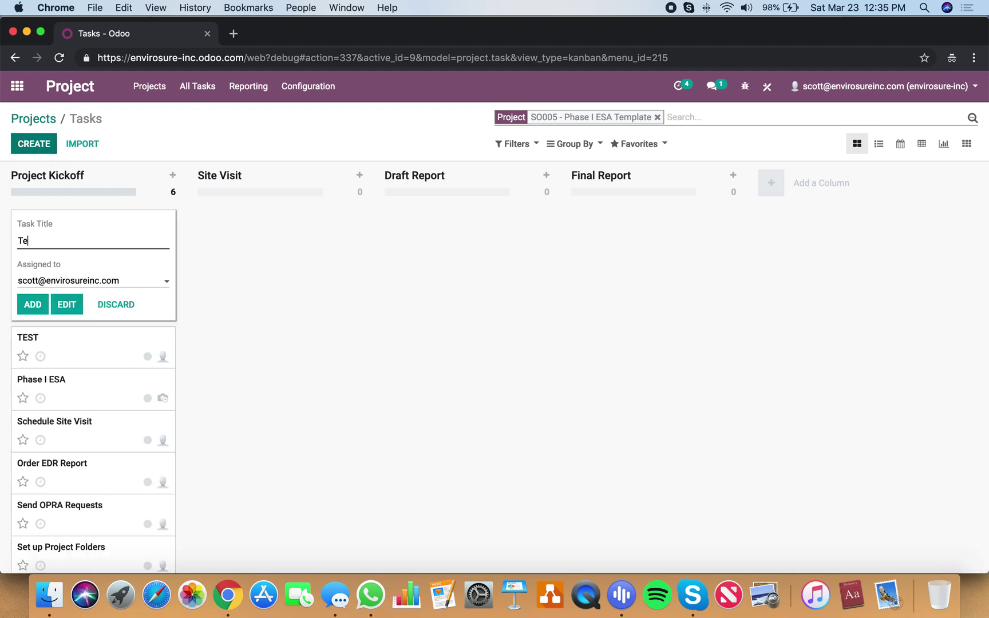
text(st 2)
key(Return)
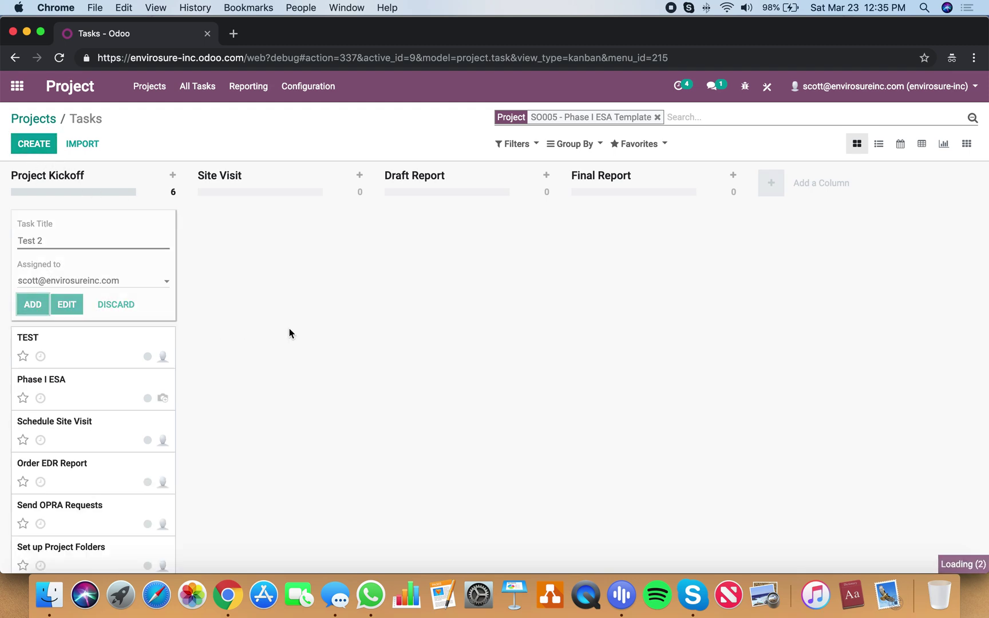
click(270, 274)
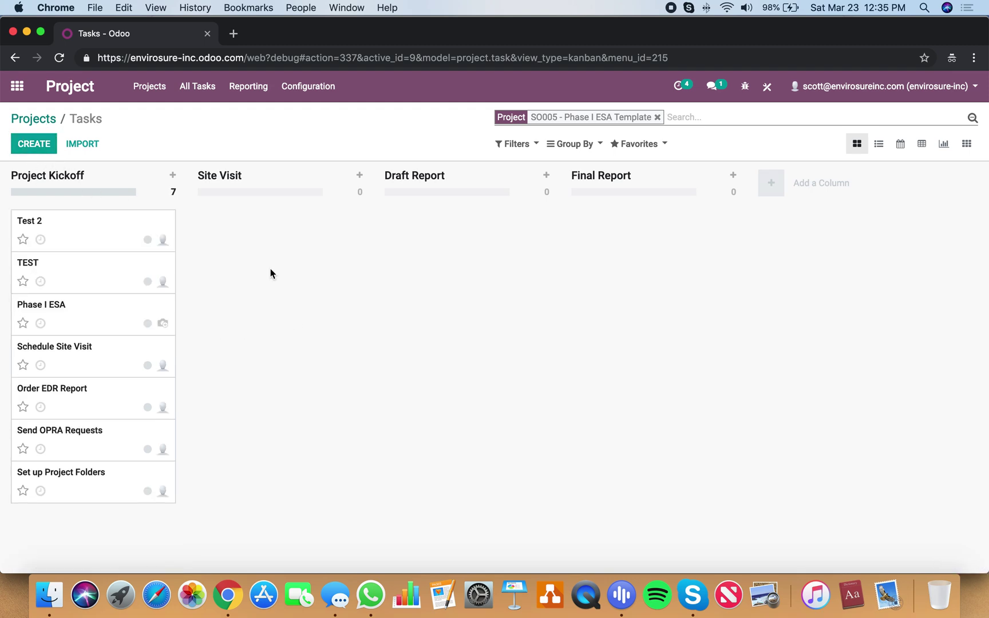
Step: Review Test 2, re-save the TEST task, then go to the All Tasks view
click(72, 219)
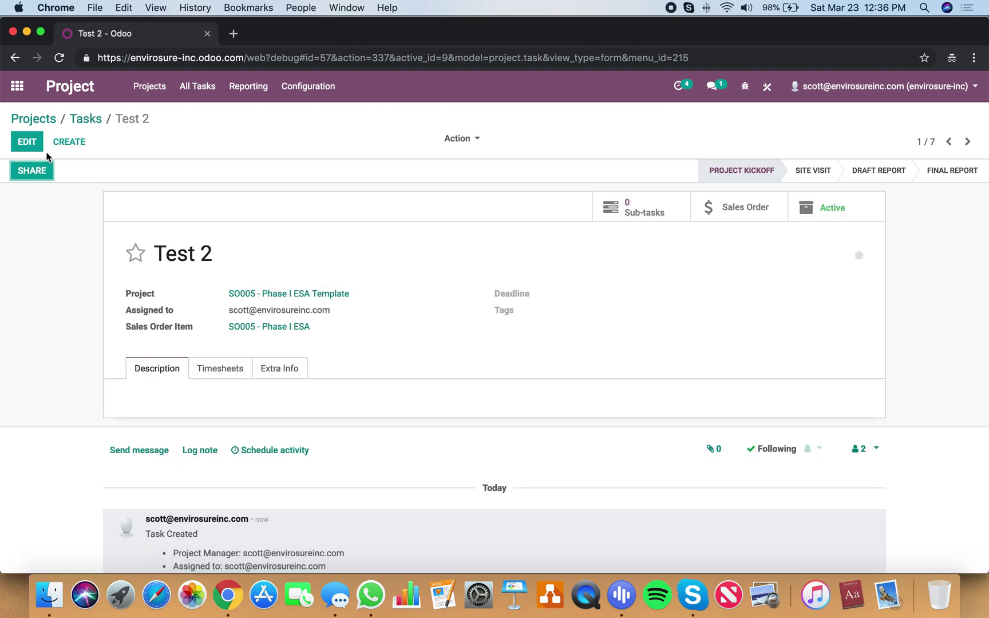
click(85, 119)
click(73, 283)
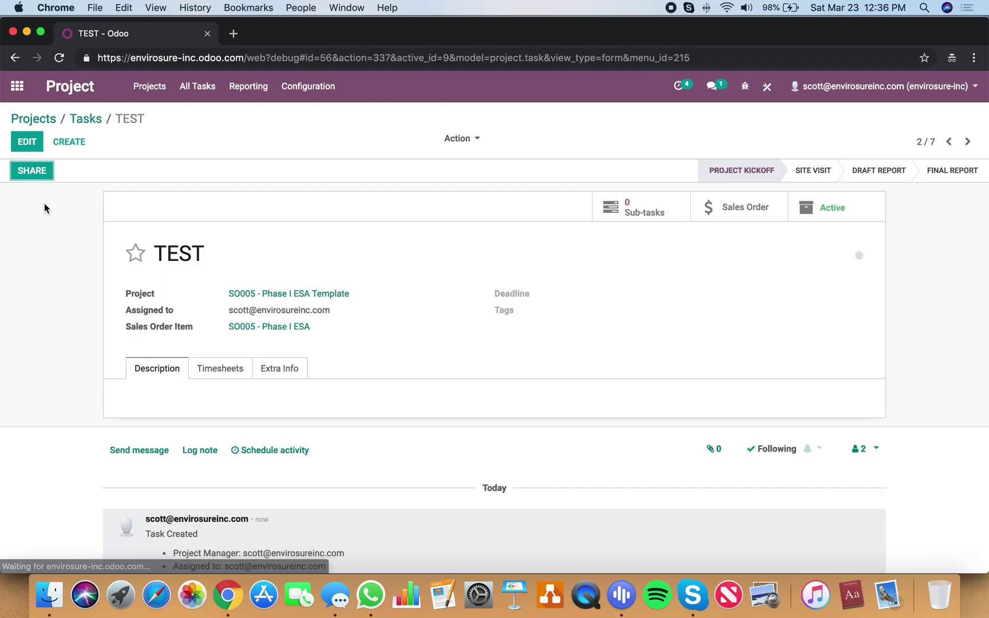
click(31, 145)
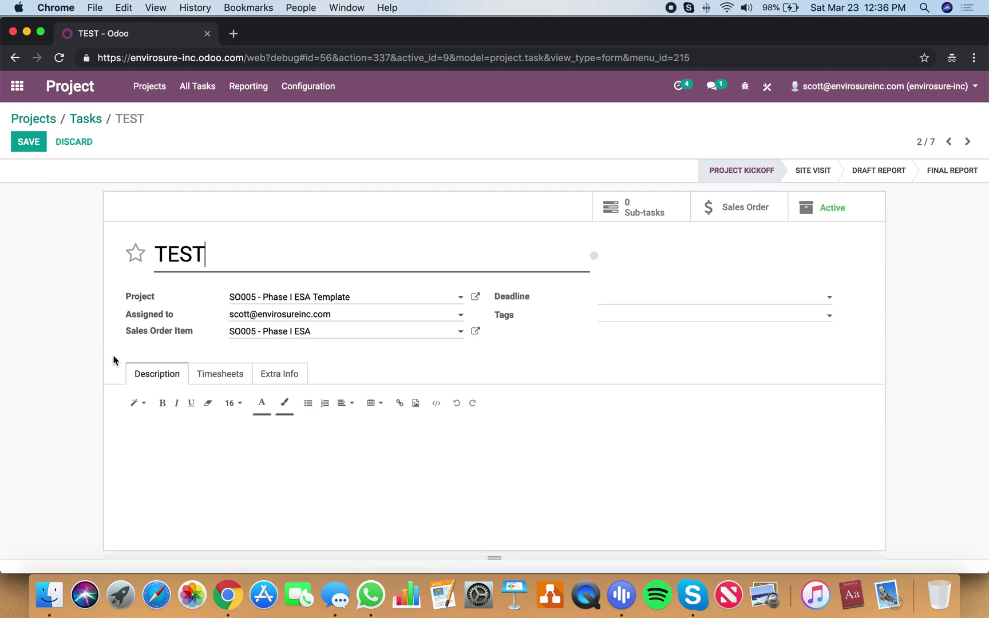
click(28, 141)
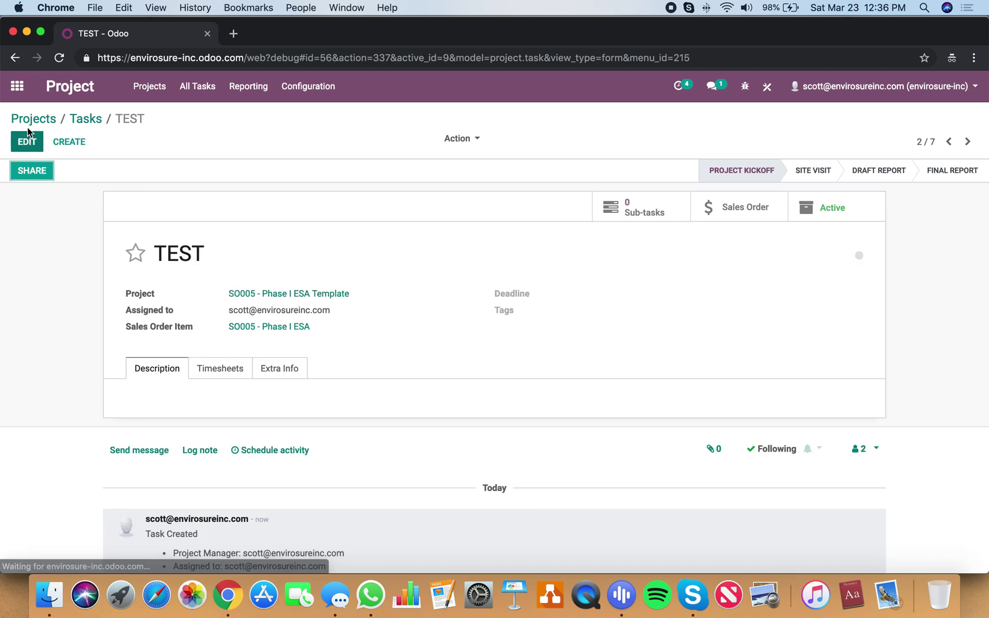
click(28, 119)
click(208, 104)
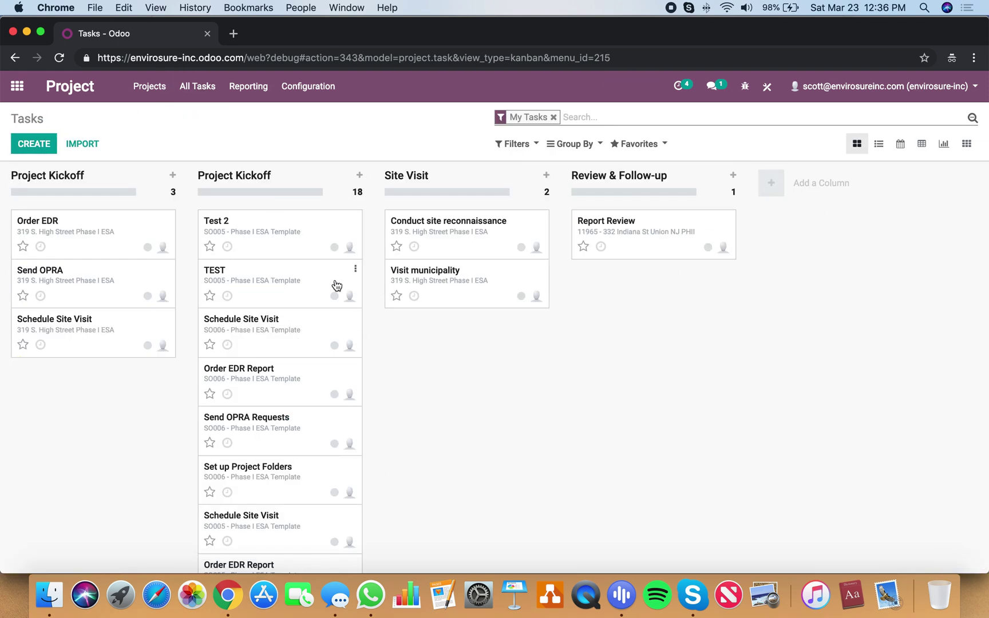
Step: Group My Tasks by project and switch to the list view
click(564, 143)
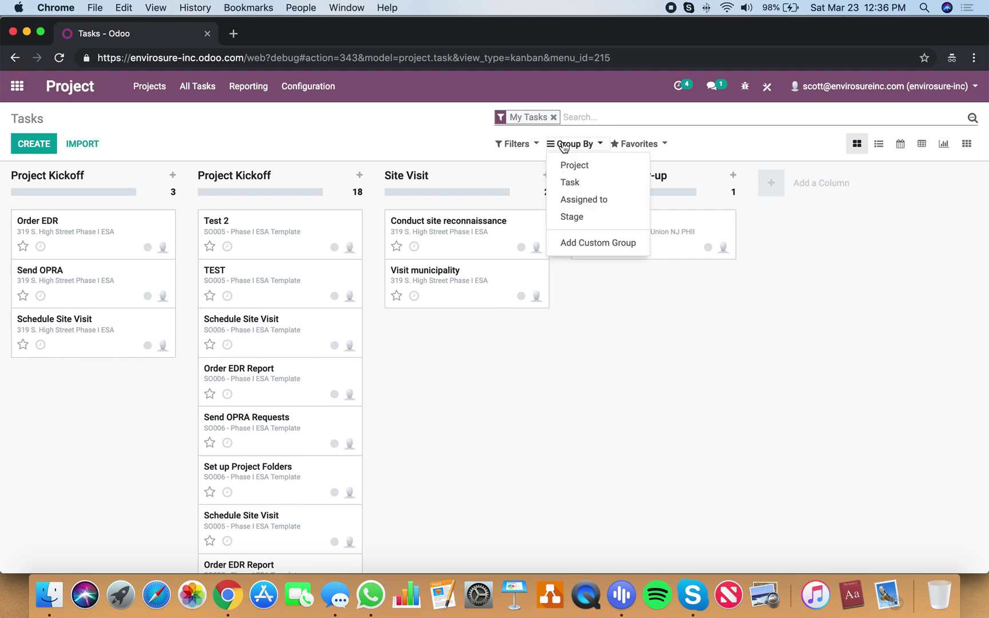
click(616, 165)
click(379, 154)
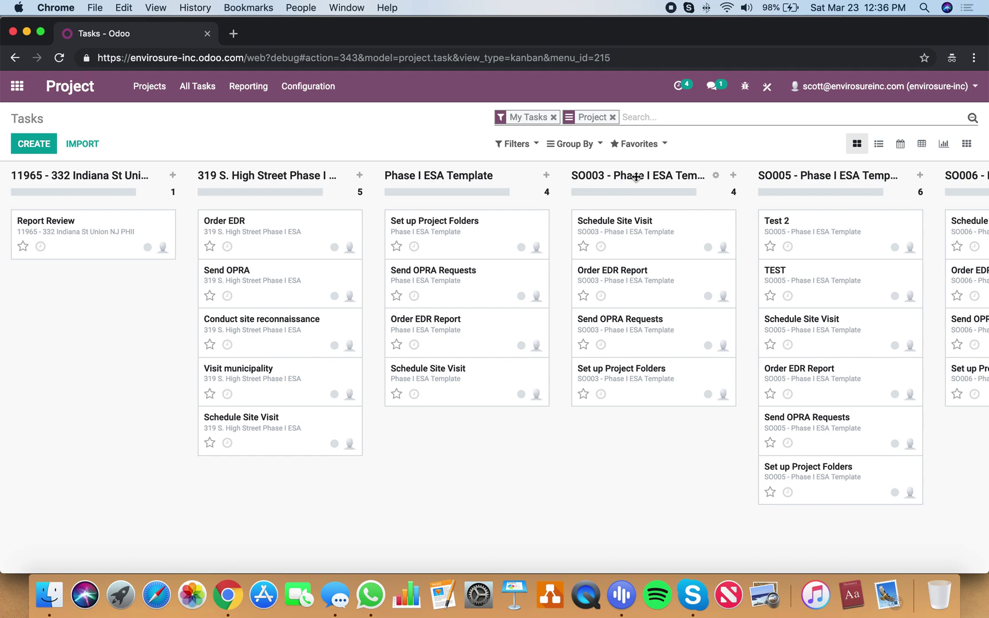
scroll(636, 177, right, 5)
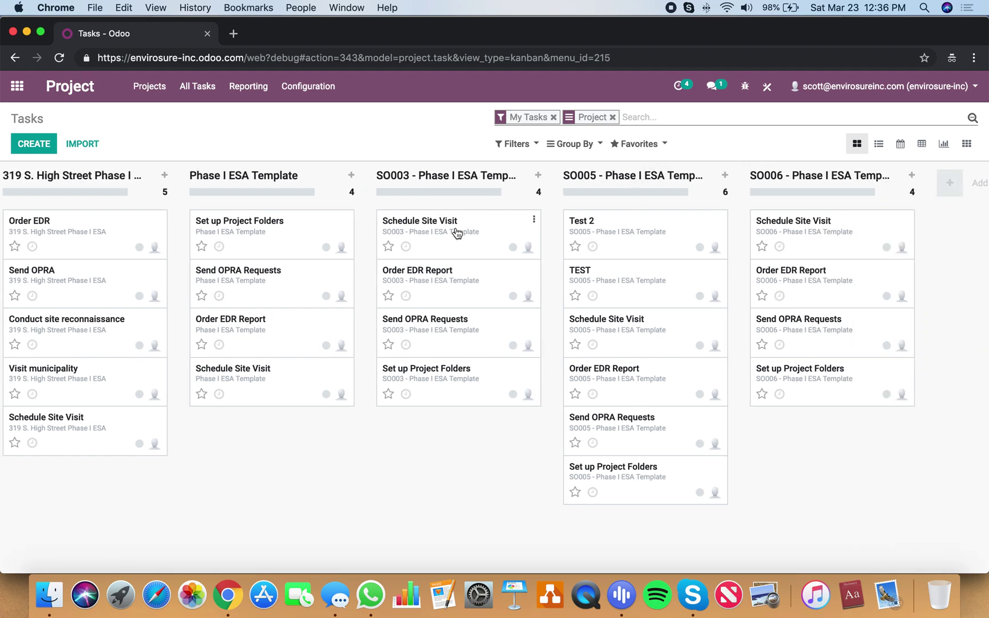
scroll(456, 233, left, 5)
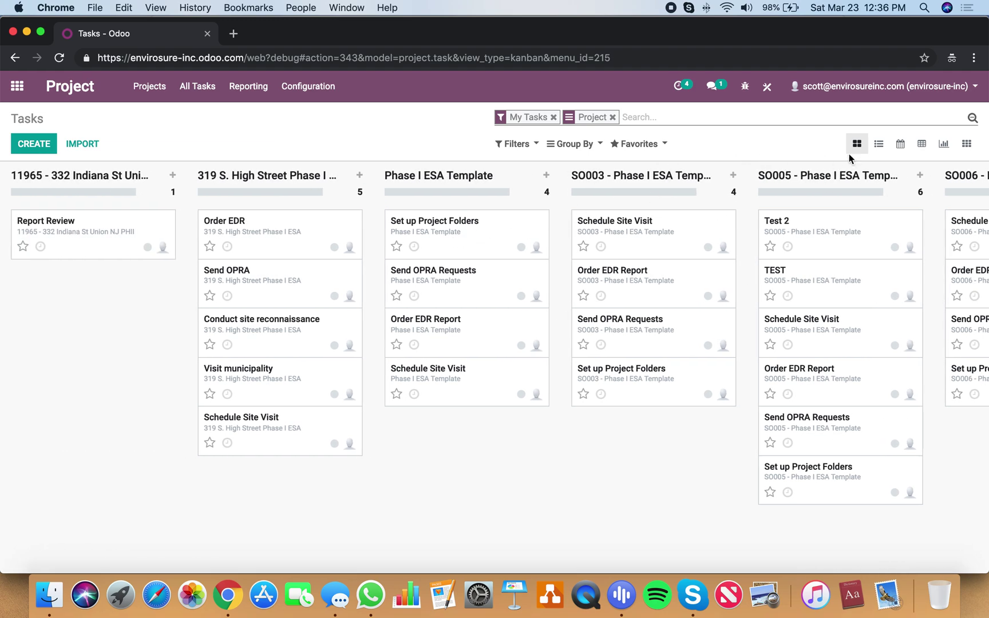
click(879, 146)
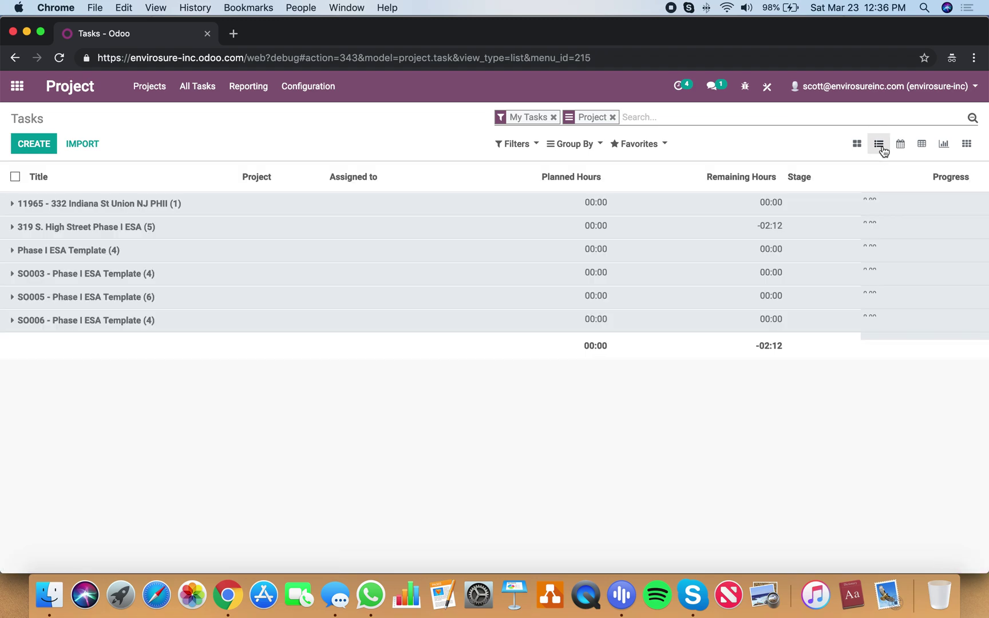
Step: Add an Assigned to sub-grouping, inspect the SO005 group, then clear all grouping
click(573, 146)
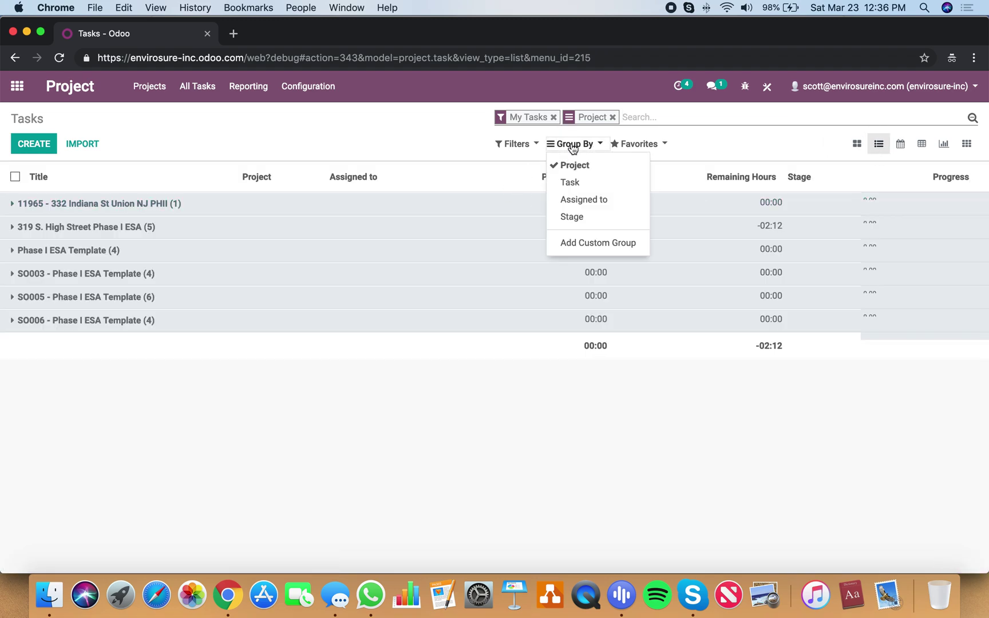
click(581, 201)
click(276, 479)
click(223, 297)
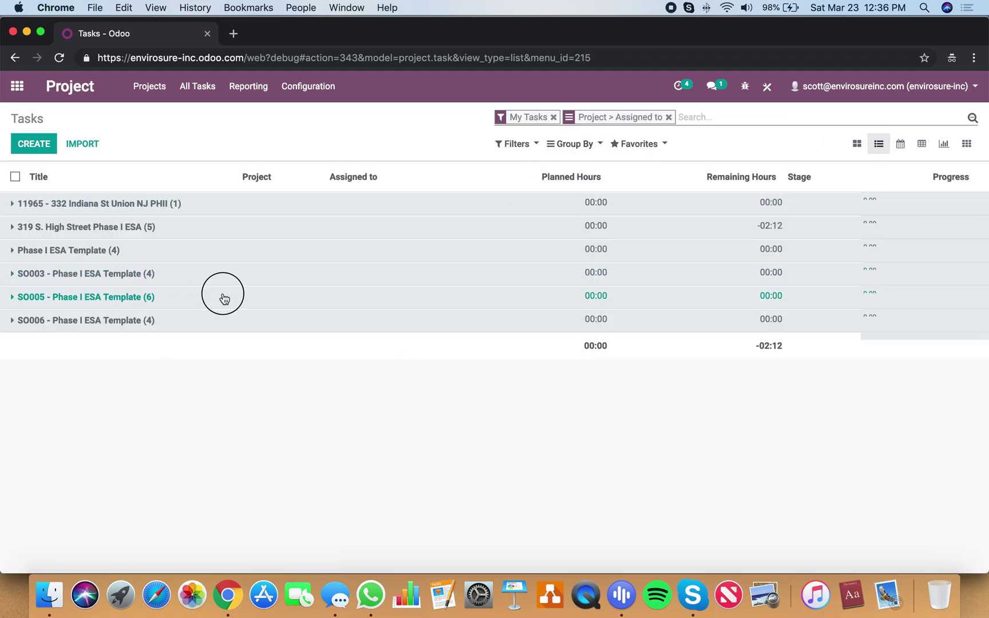
click(320, 325)
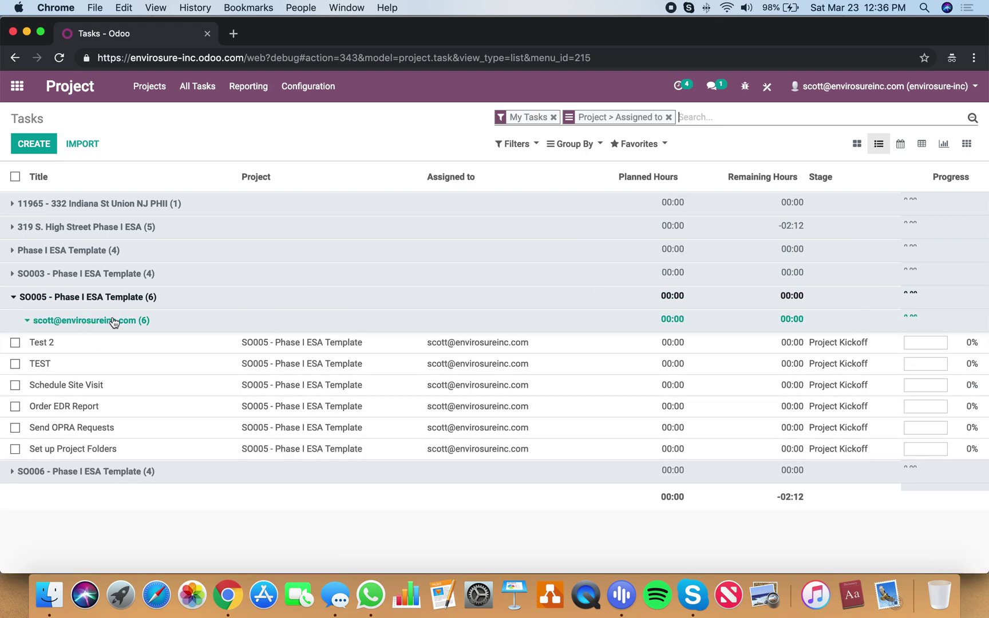
click(223, 298)
key(BackSpace)
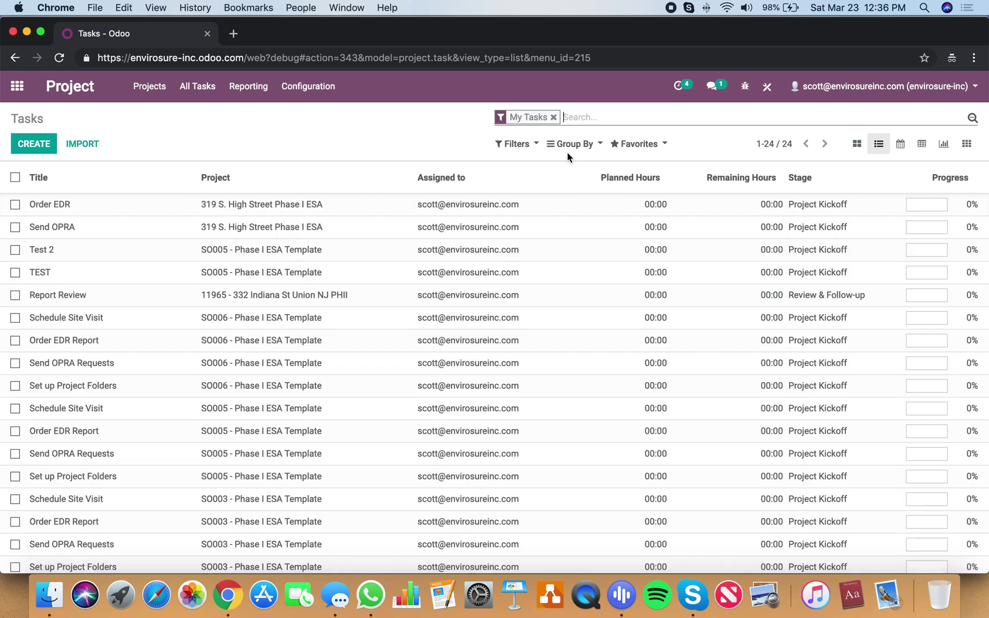
Step: Drop the My Tasks filter and filter the list to one user's assigned tasks
key(BackSpace)
scroll(432, 401, down, 10)
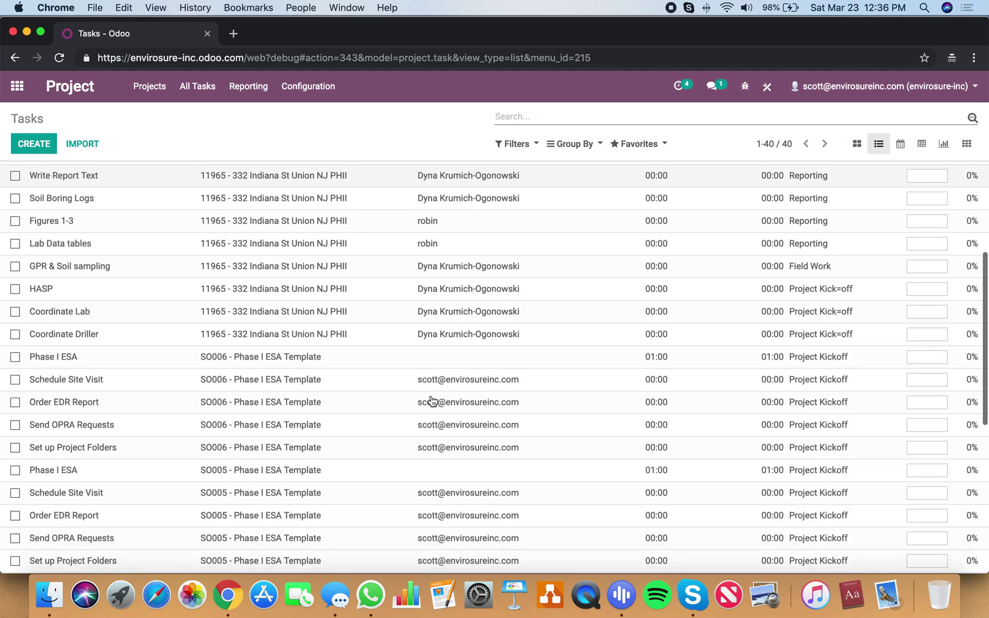
scroll(432, 400, up, 10)
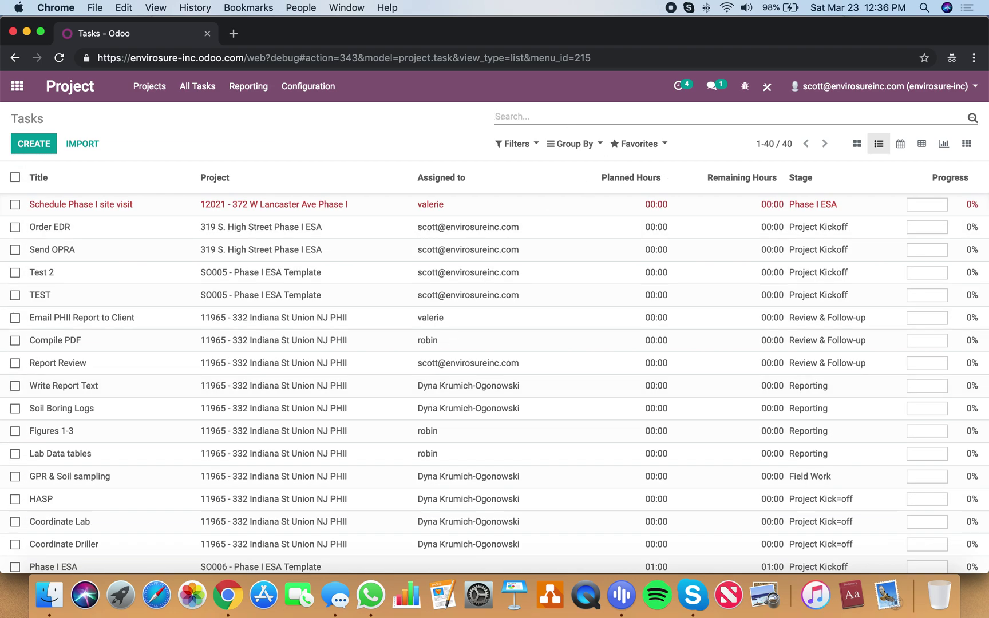
text(scott)
click(629, 191)
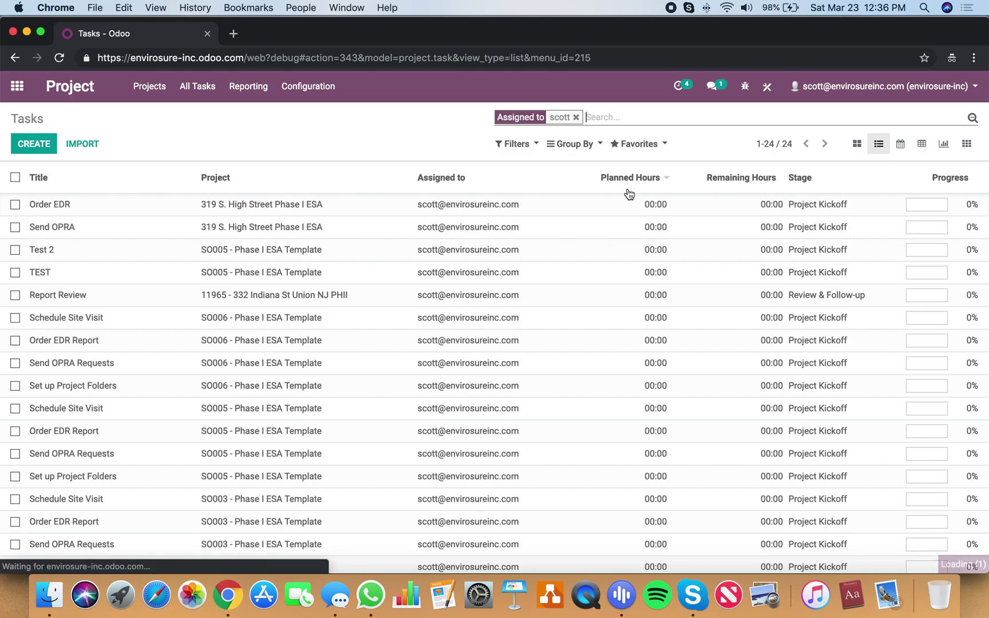
Step: Group the tasks by stage, browse Project Kickoff and Site Visit, then remove the grouping
click(572, 144)
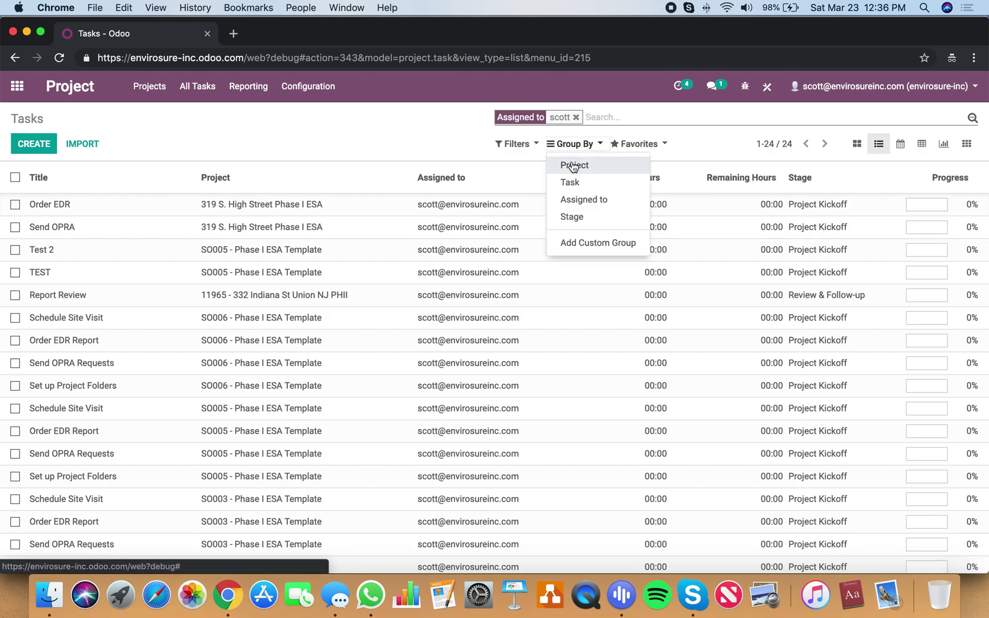
click(580, 221)
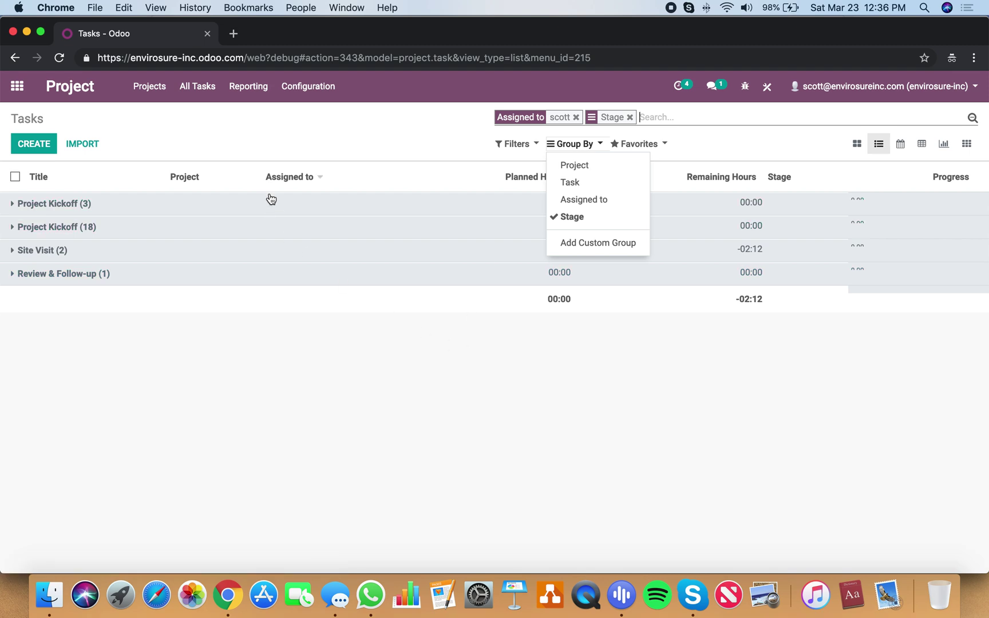
click(248, 237)
click(289, 238)
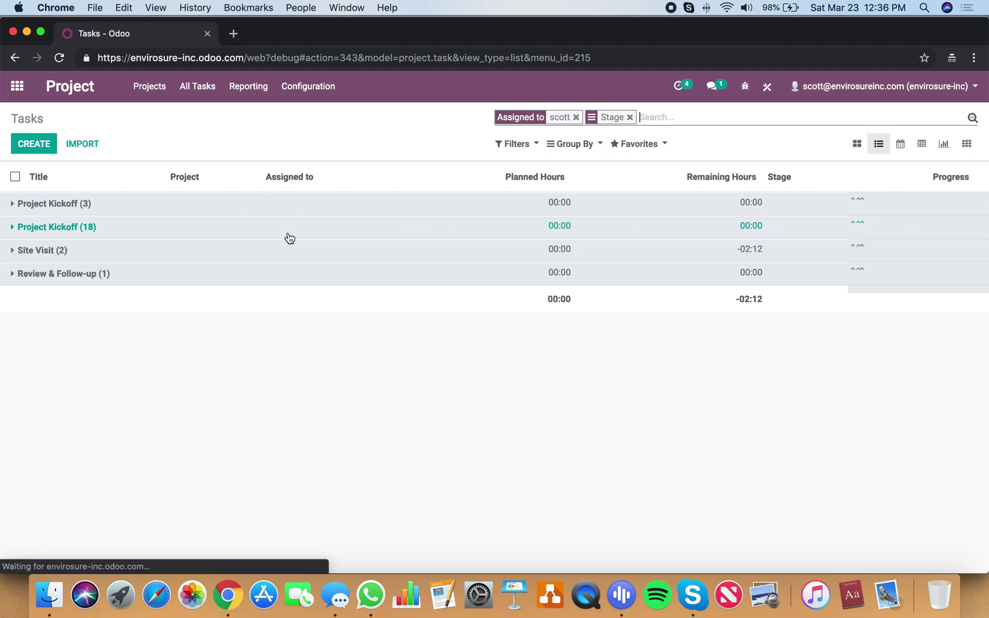
click(230, 207)
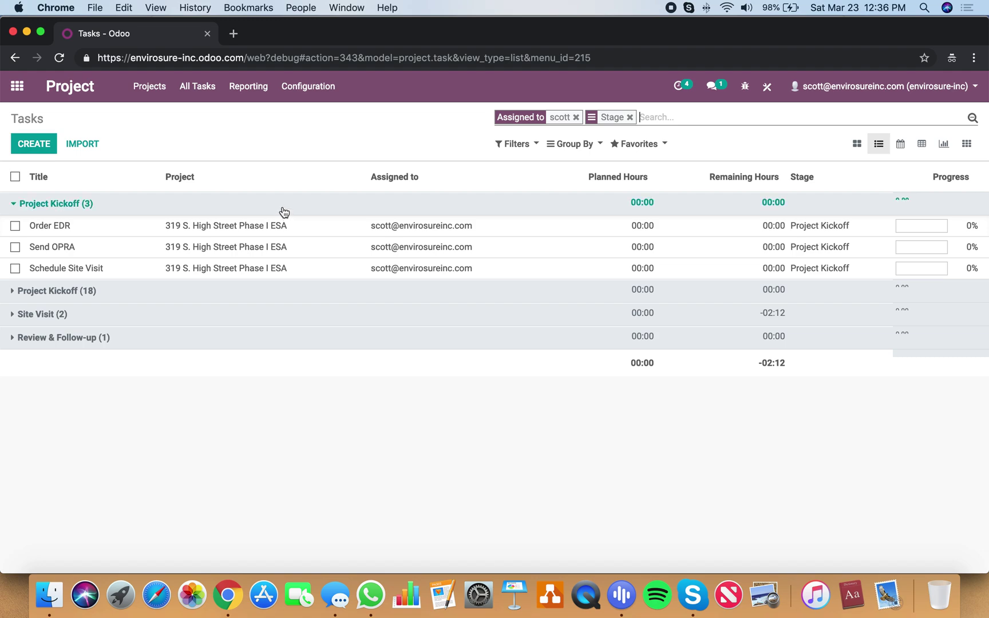
click(283, 210)
click(275, 256)
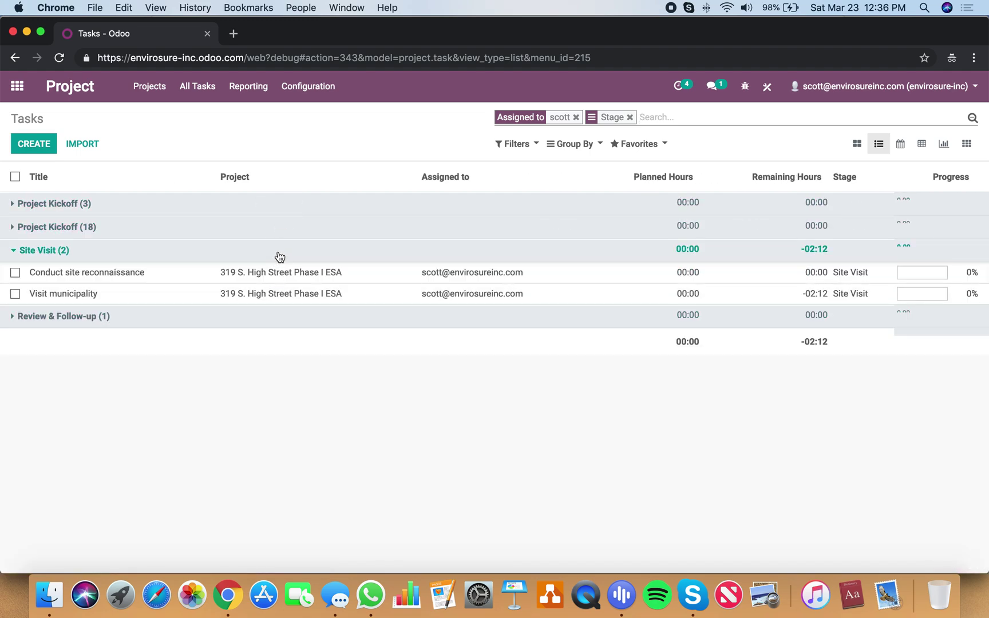
click(280, 256)
click(629, 117)
click(572, 144)
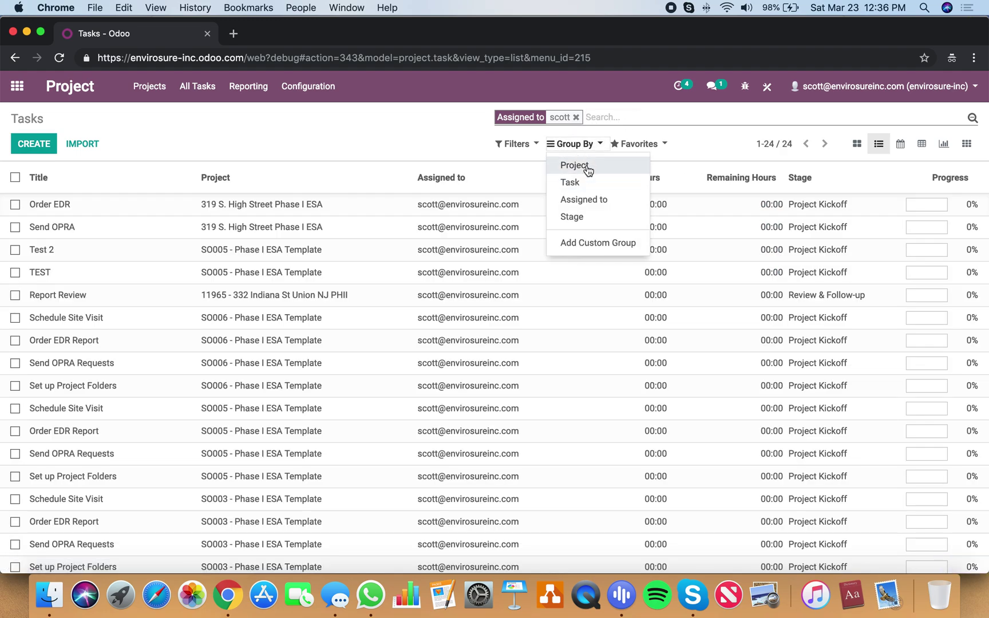
Step: Group the assigned tasks by project, then by stage
click(574, 165)
click(595, 243)
click(599, 260)
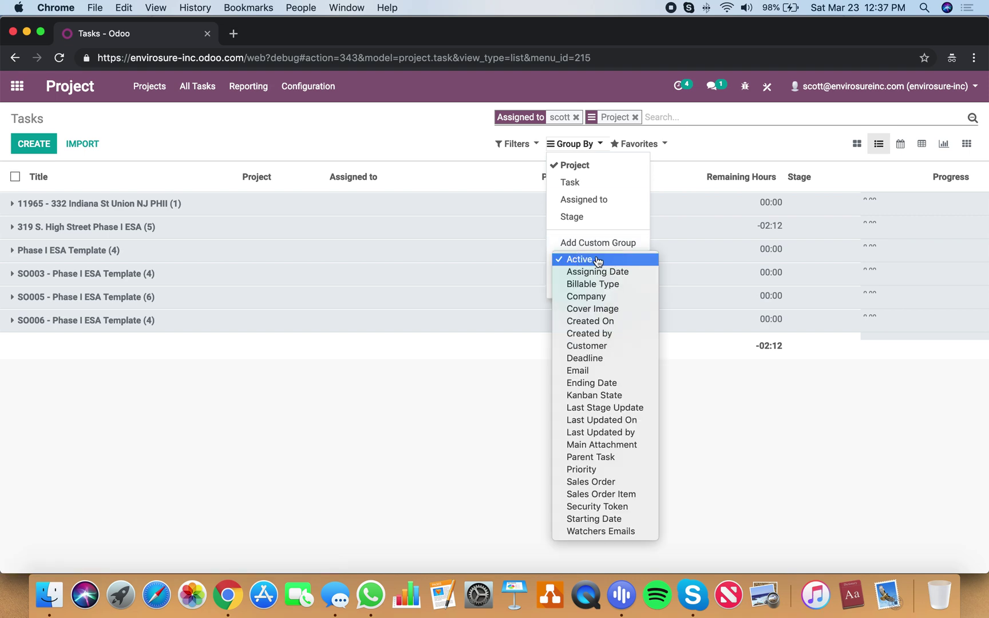
click(598, 260)
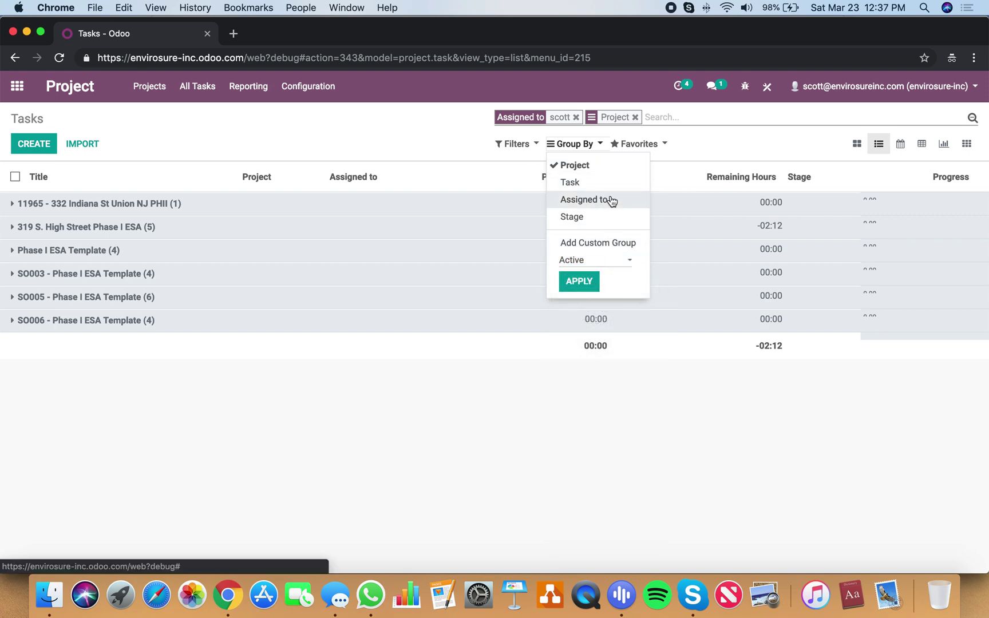
click(608, 218)
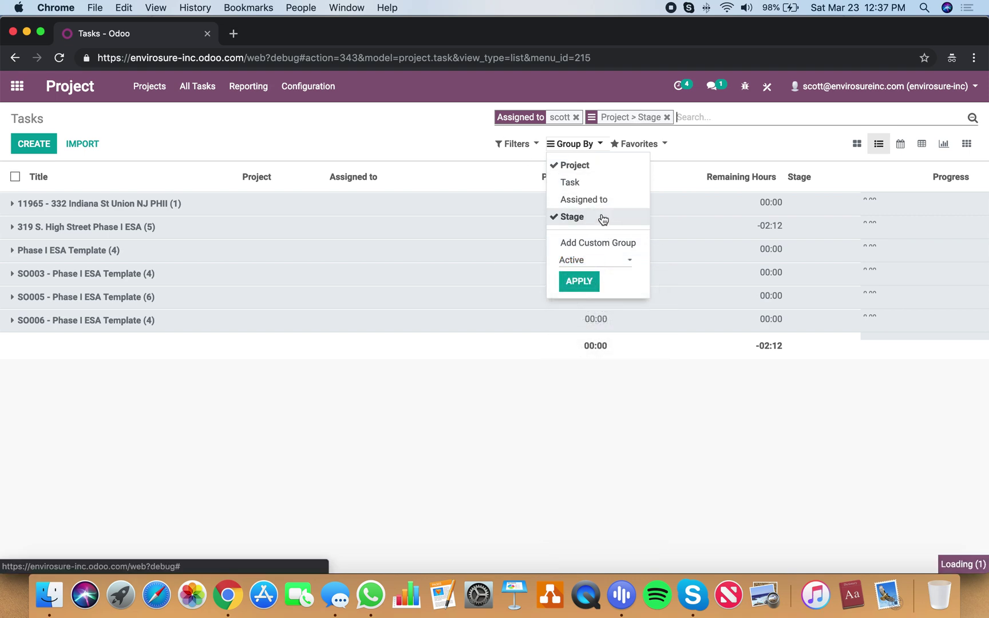
click(420, 133)
Step: Open the Report Review task under project 11965's Review & Follow-up stage, then go back
click(292, 206)
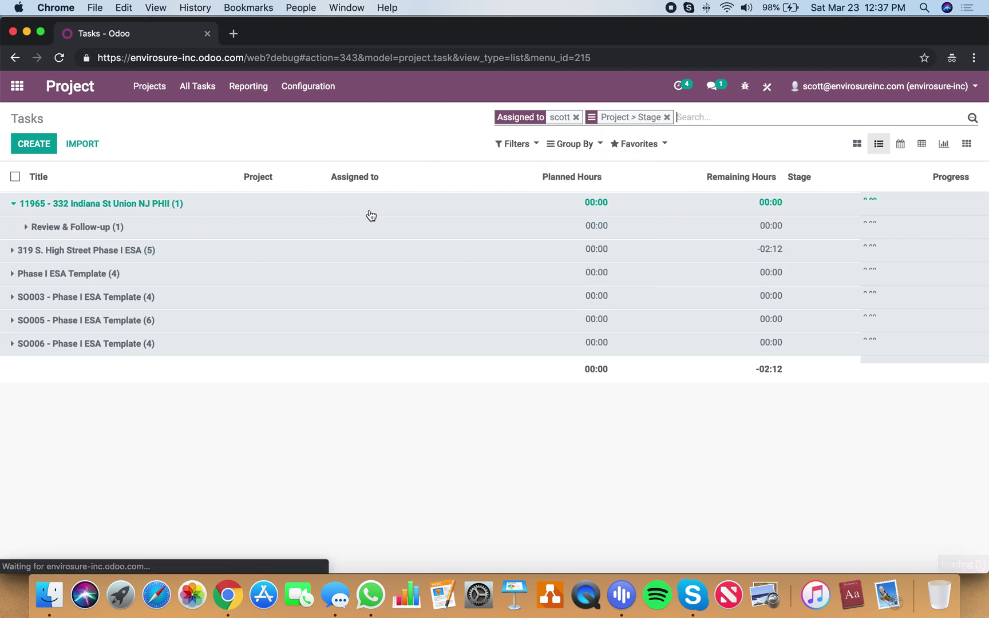
click(344, 228)
click(432, 256)
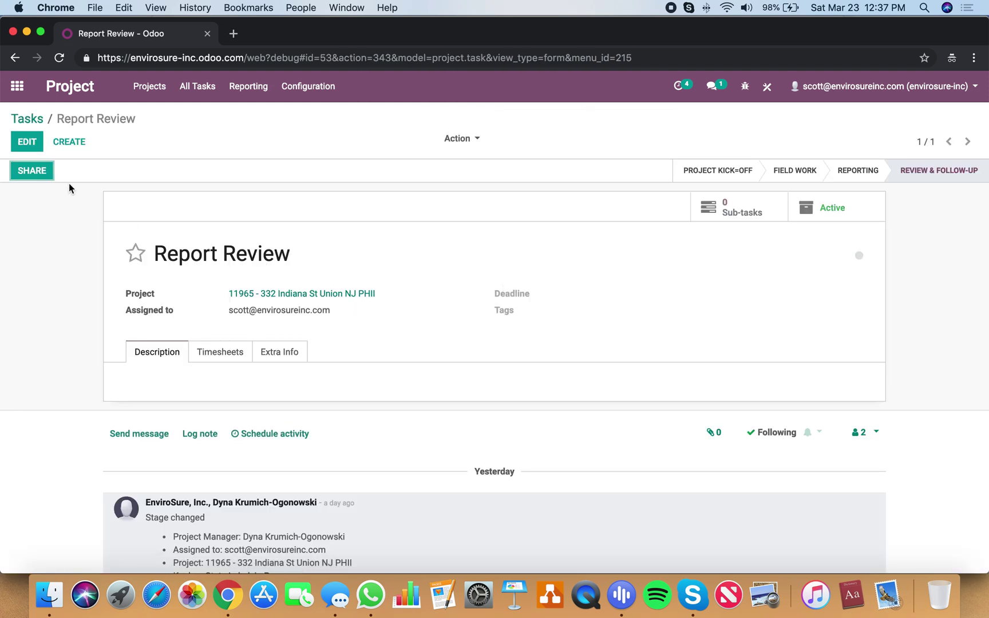
click(27, 118)
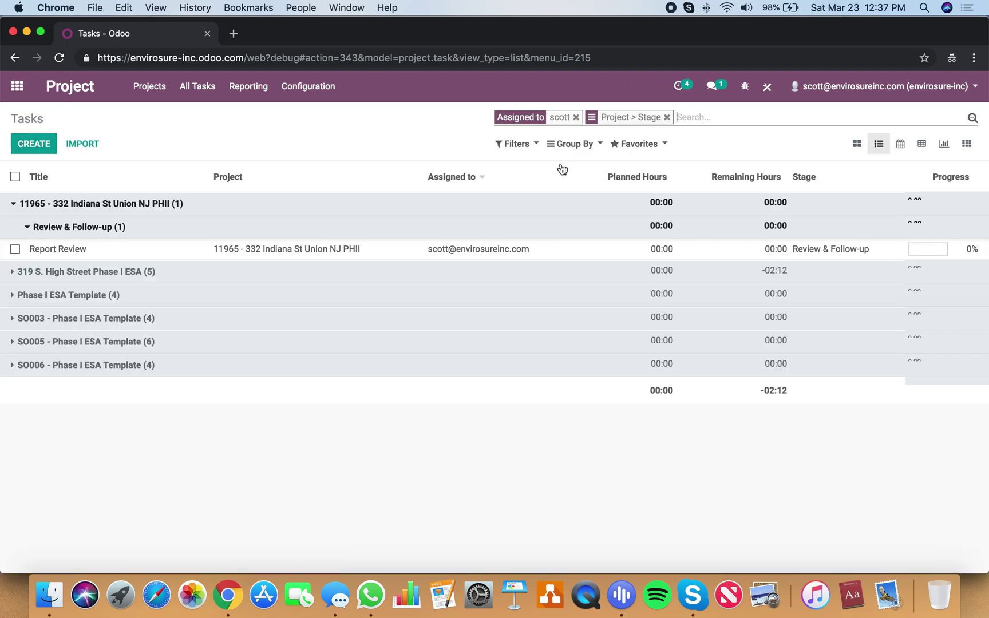
Step: Create and save a Test 3 task in the SO003 - Phase I ESA Template project
key(BackSpace)
key(BackSpace)
click(36, 151)
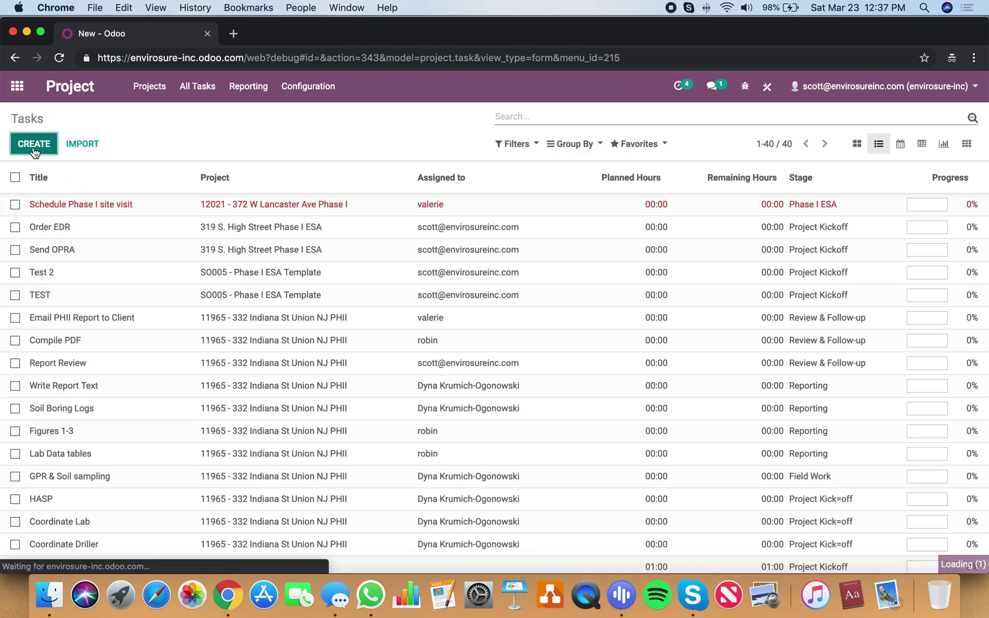
text(Test 3)
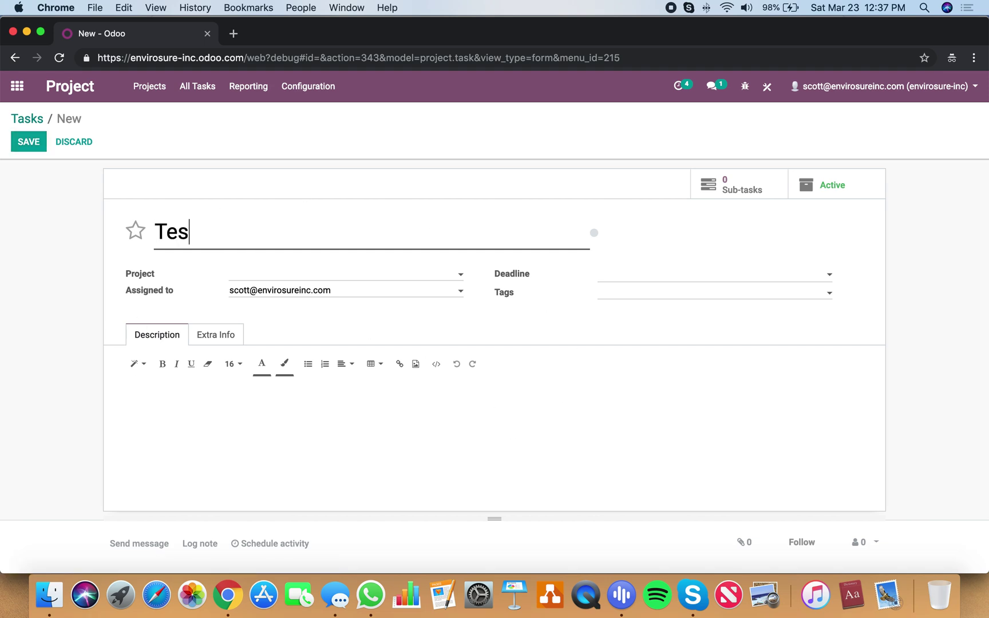
click(280, 274)
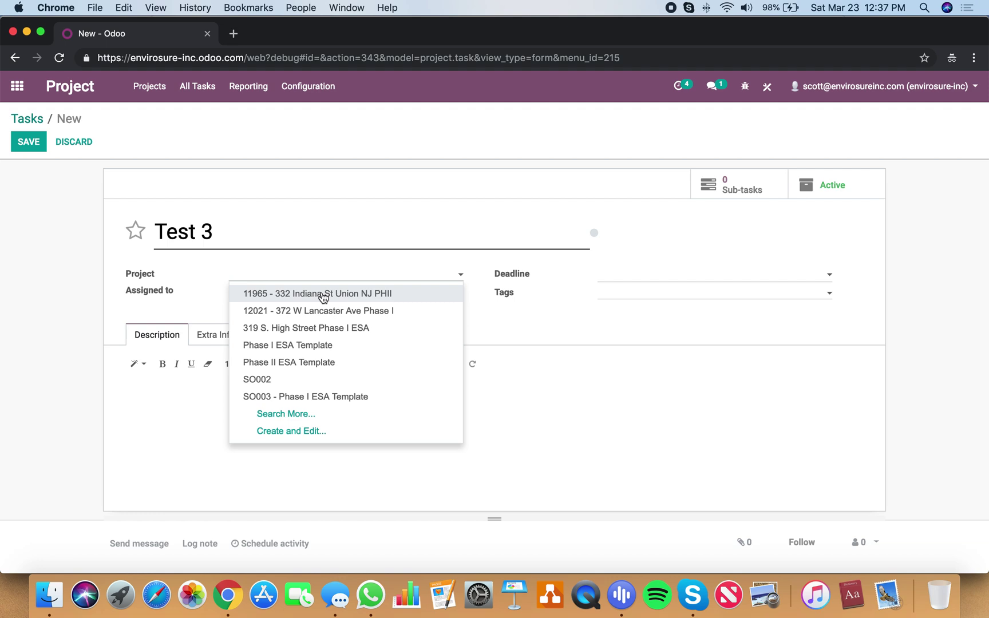
click(325, 399)
click(135, 253)
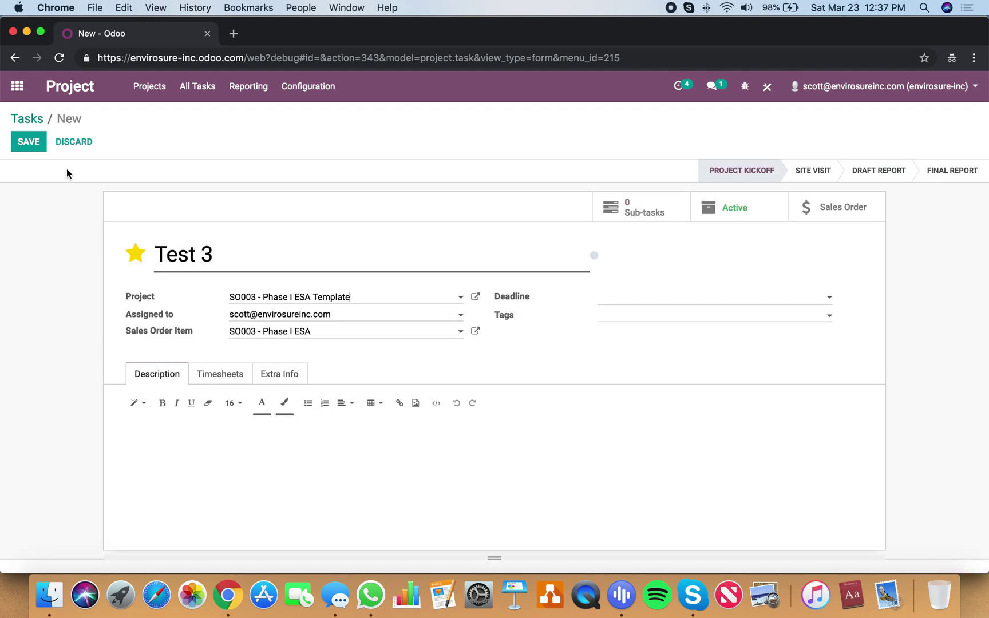
click(33, 143)
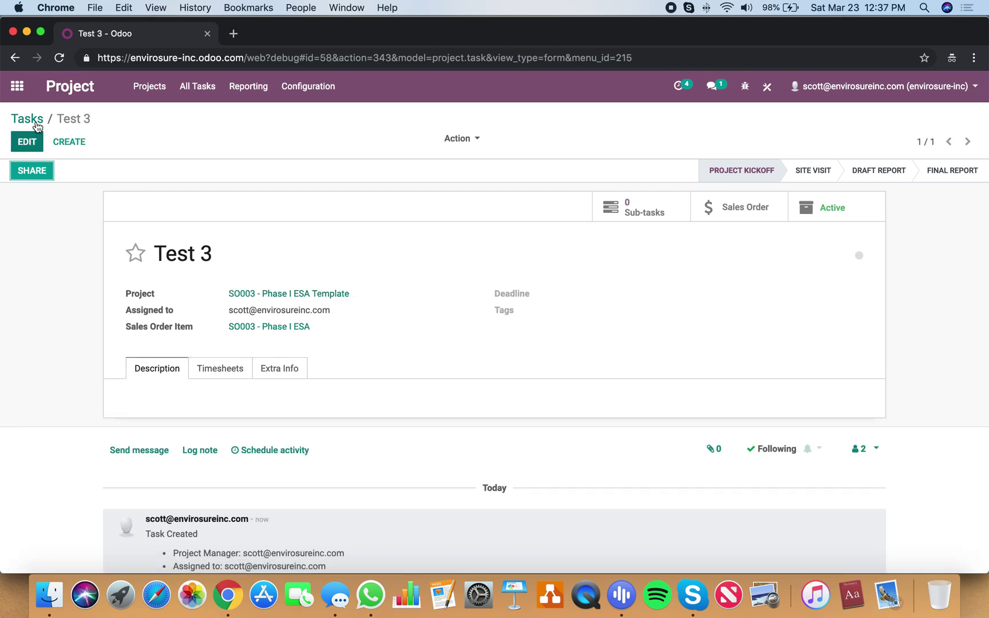
click(31, 118)
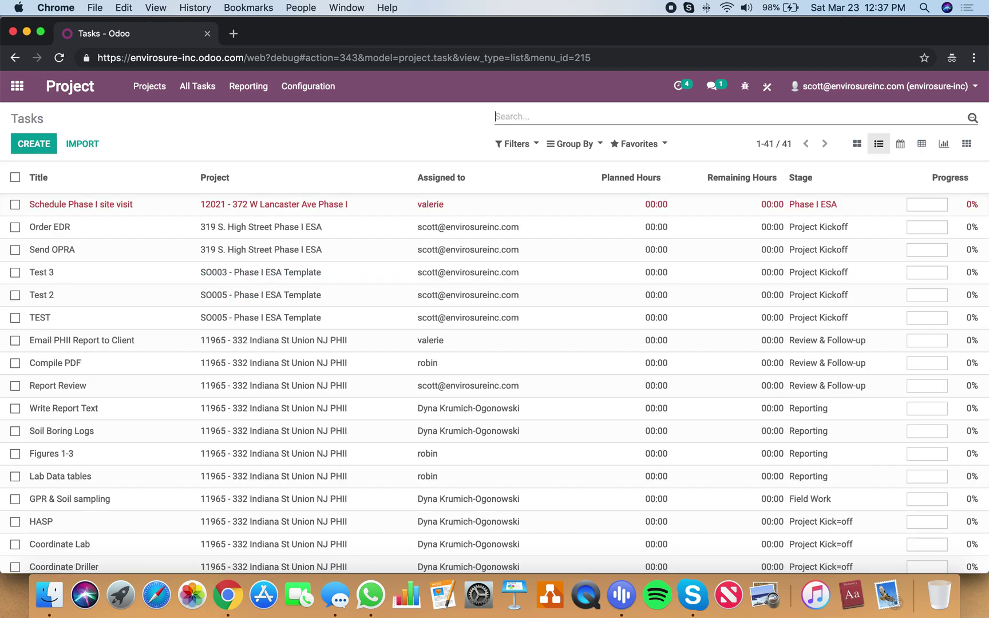
Step: Search projects for '3' and open the Test 3 task in SO003
click(70, 85)
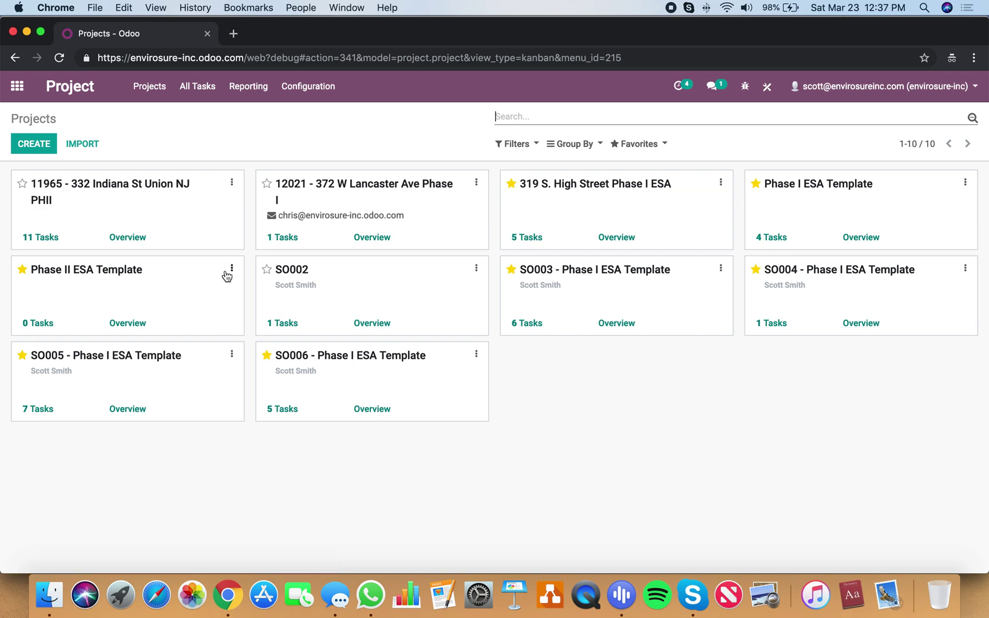
text(3)
key(Return)
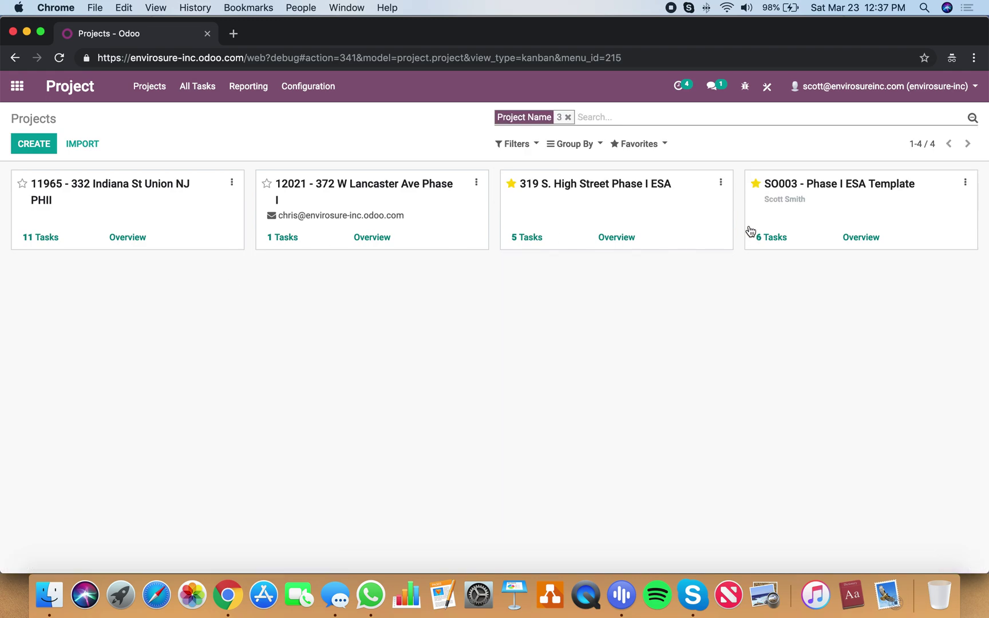
click(817, 200)
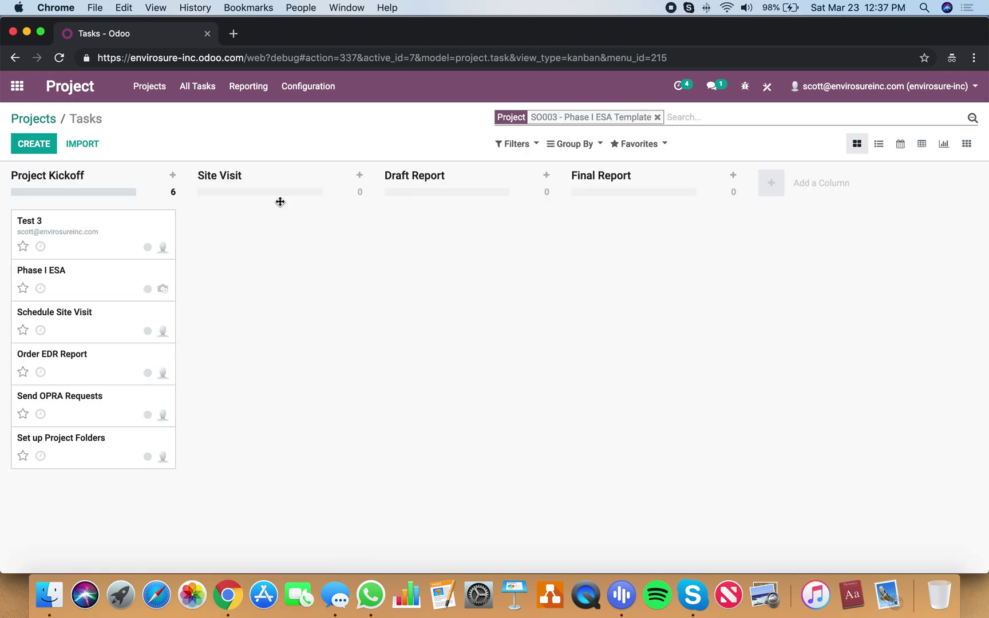
click(94, 219)
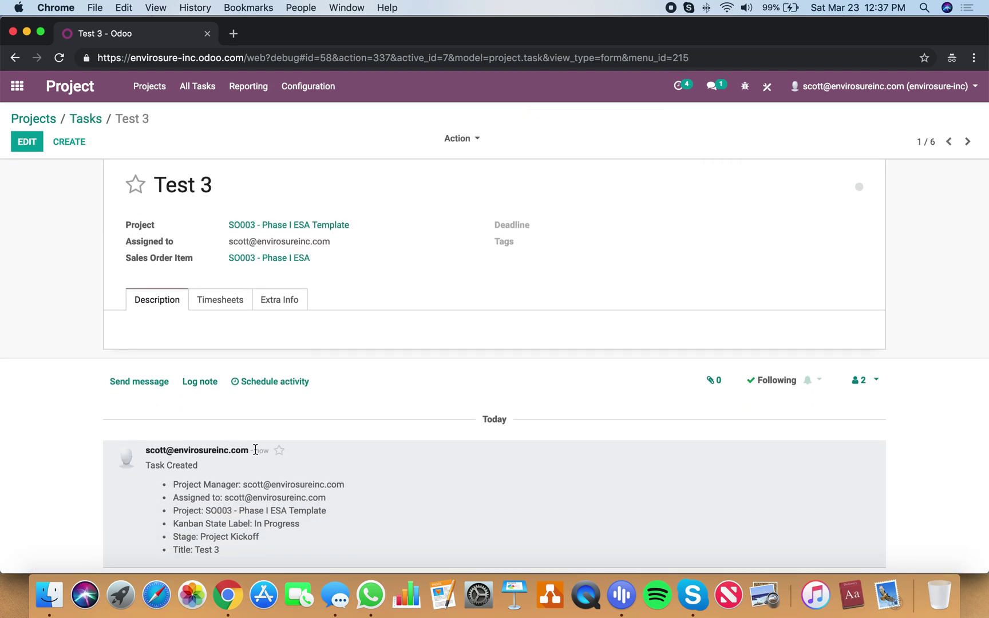
Step: Attempt to delete Test 3, dismiss the sales-order-link error, and return to All Tasks
click(463, 142)
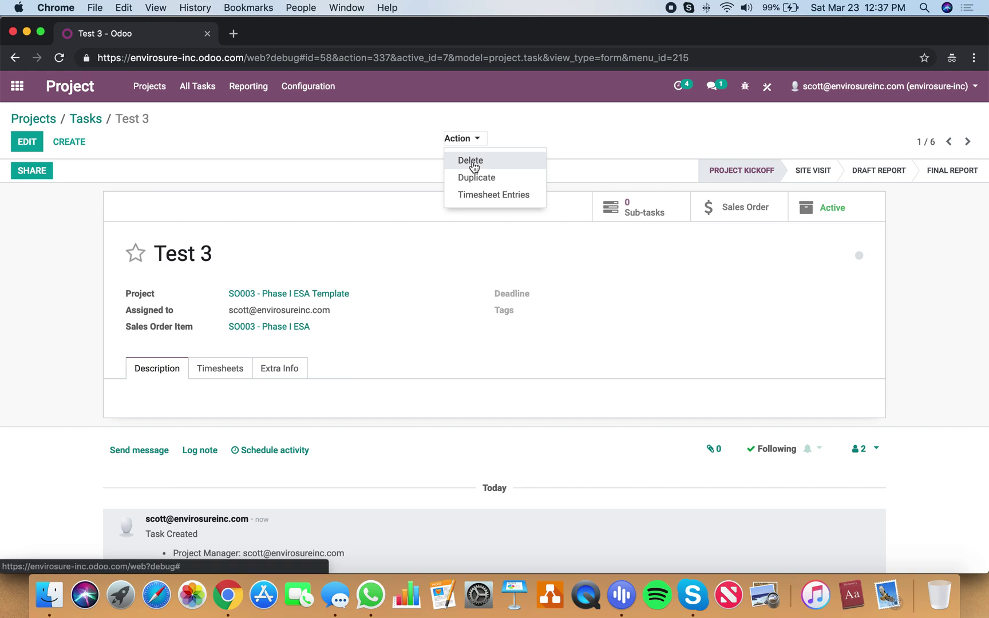
click(471, 159)
click(288, 182)
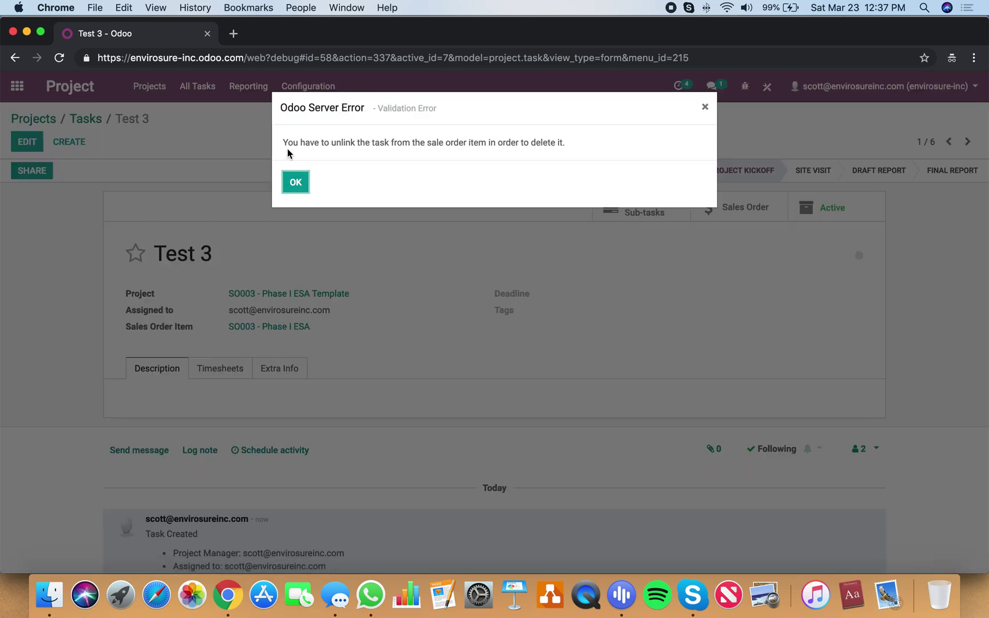
click(705, 107)
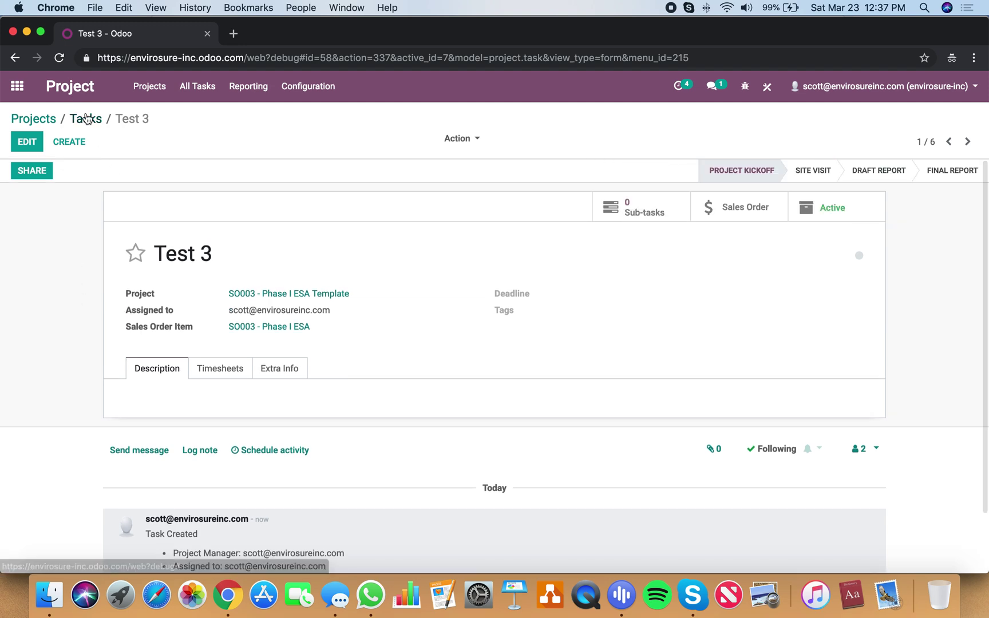
click(87, 119)
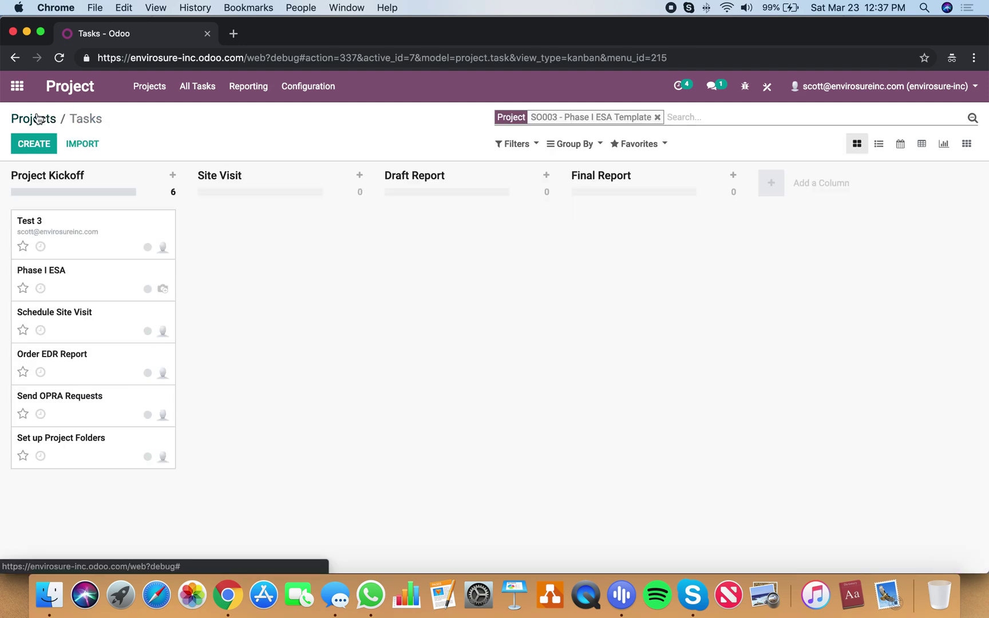
click(37, 119)
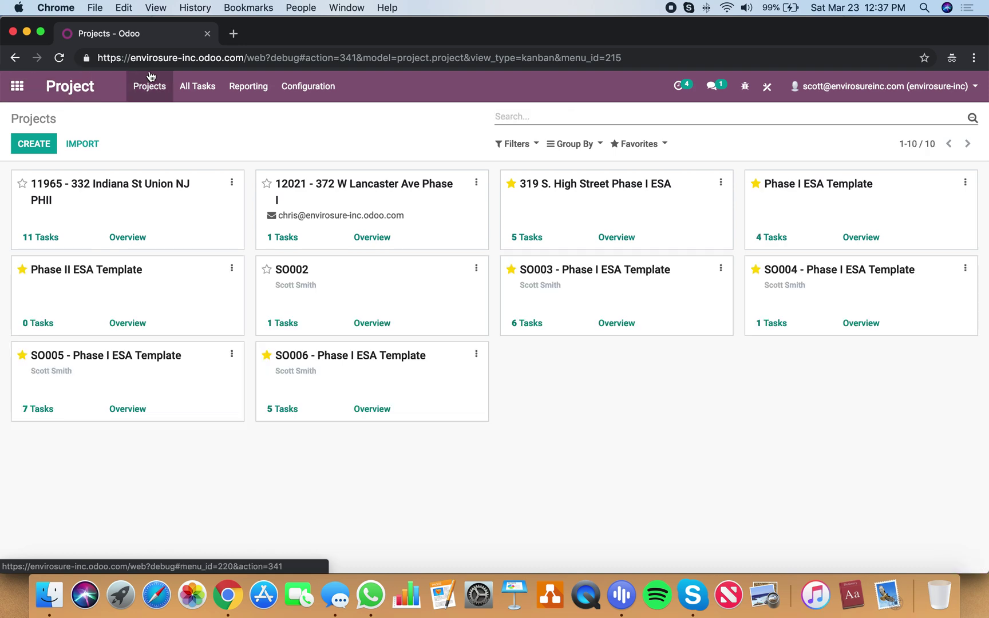
click(196, 85)
Step: Search tasks for 'test 2', group by project, and open the Test 2 task
text(test 2)
key(Return)
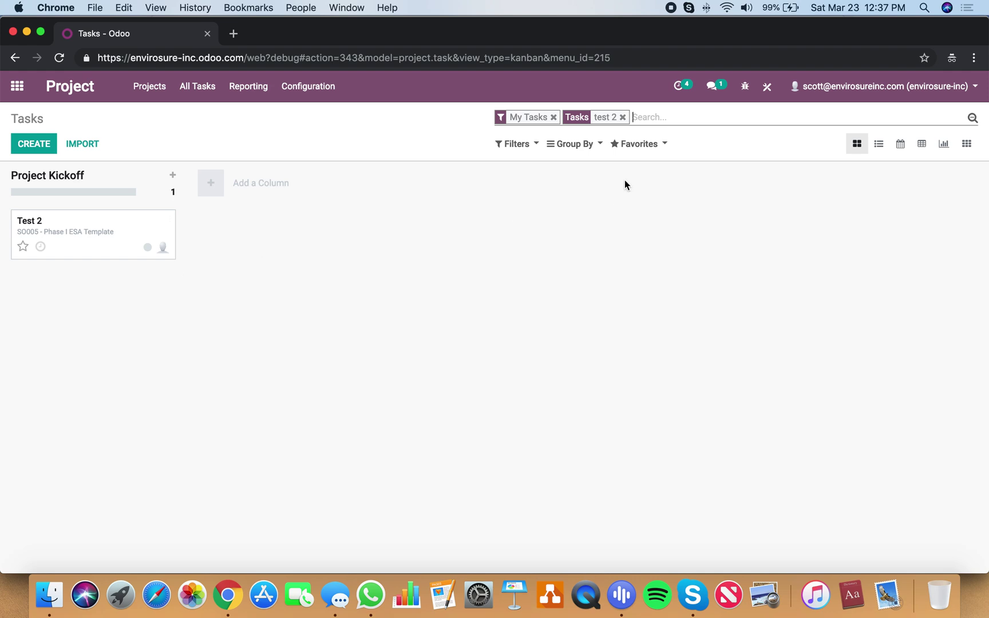
click(574, 144)
click(575, 164)
click(309, 247)
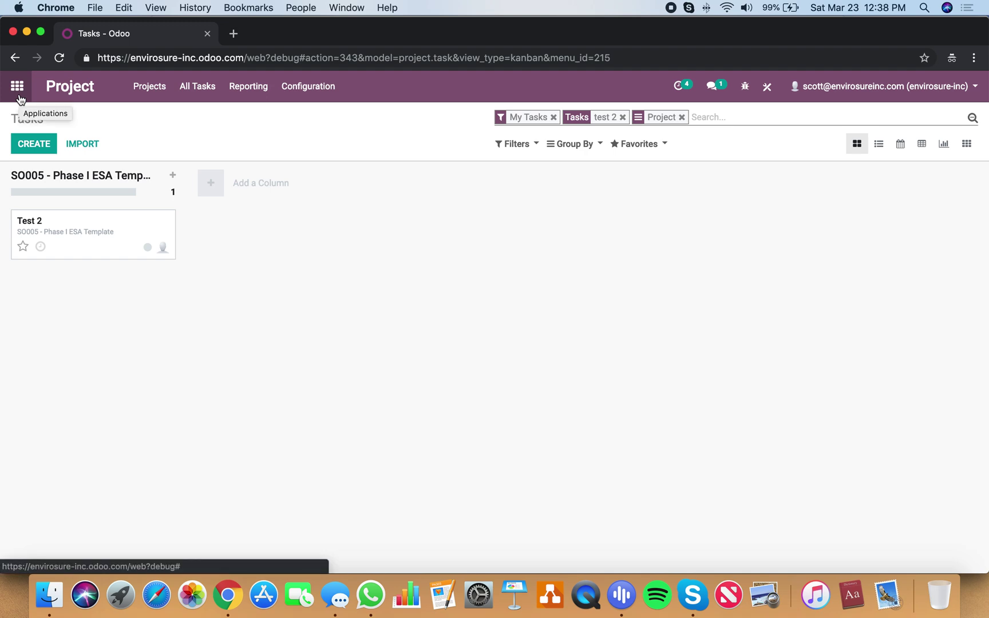
click(94, 254)
Step: Log a 3-hour 'Did some work.' timesheet line on Test 2, save, and view SO005
click(23, 142)
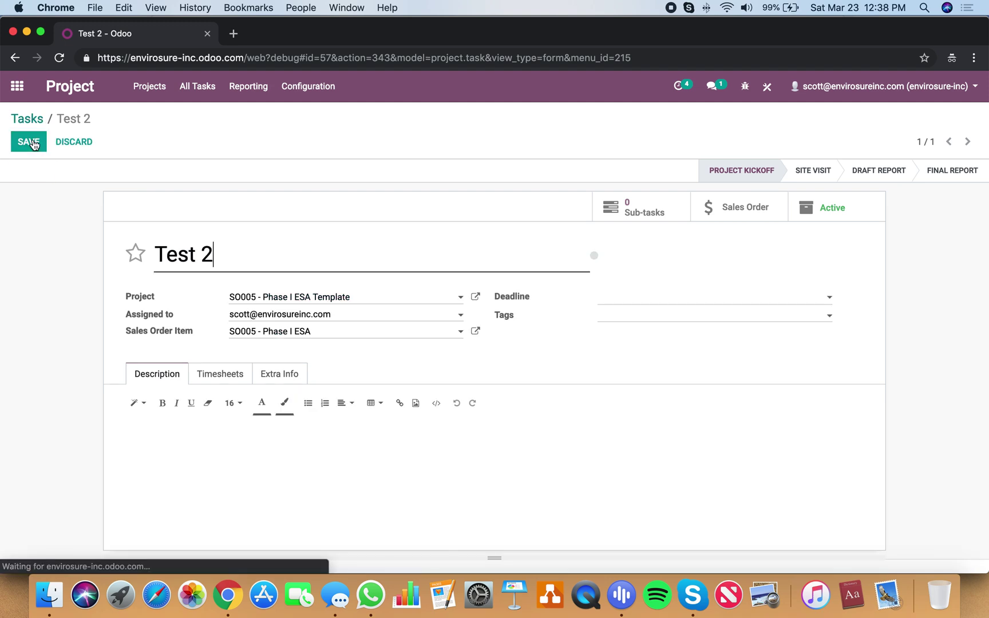
click(228, 376)
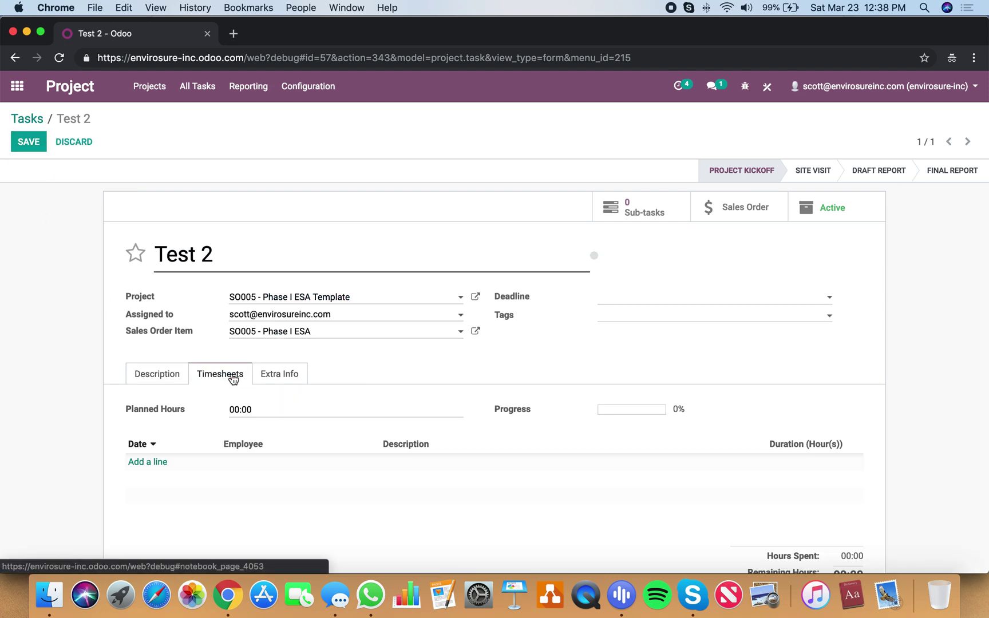
click(148, 463)
click(535, 460)
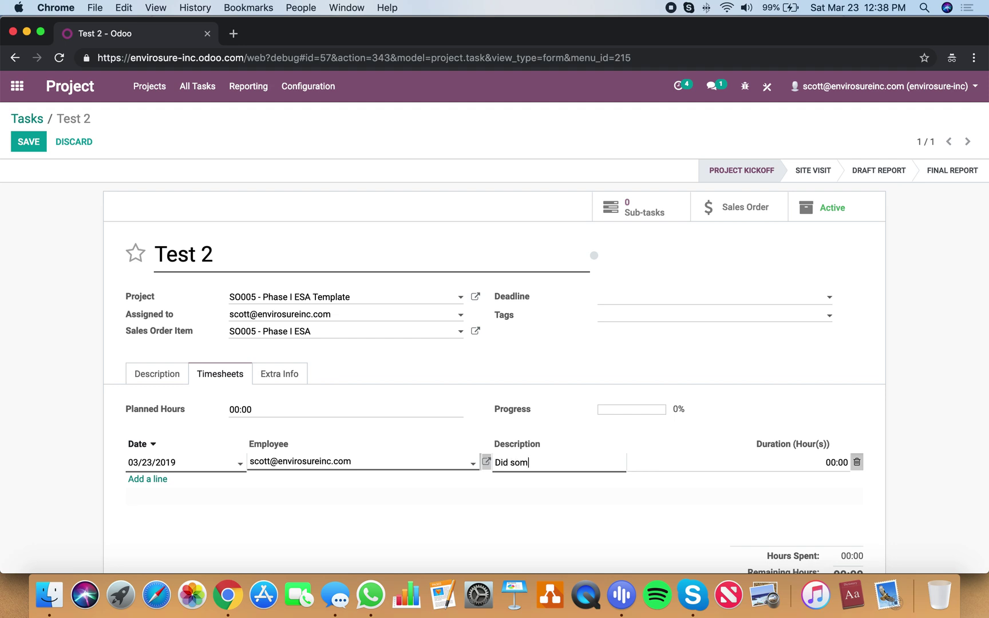
text(Did some work.)
click(813, 463)
text(3)
click(903, 455)
scroll(805, 442, down, 1)
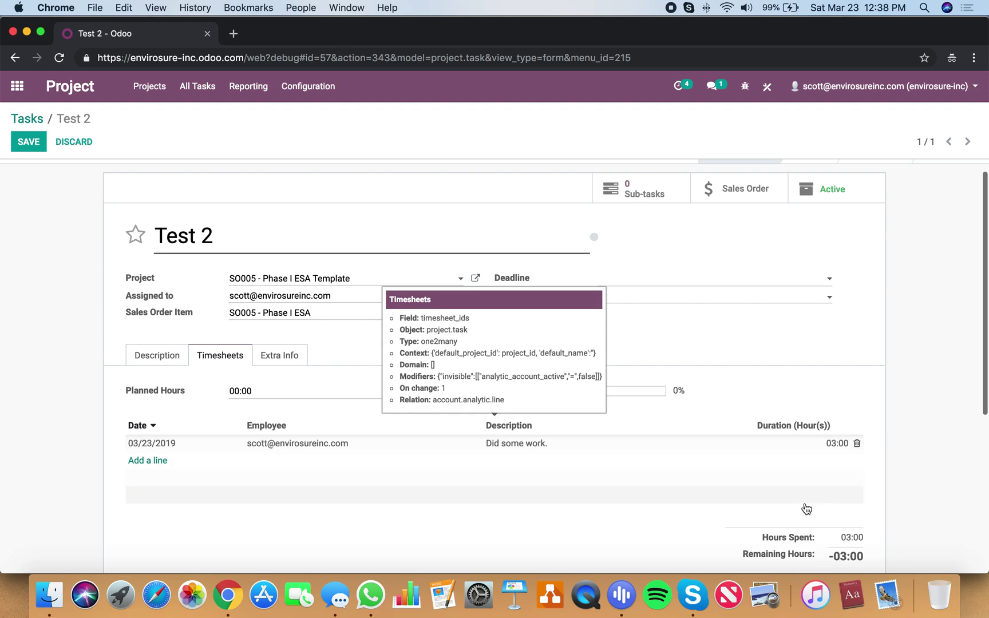
click(33, 142)
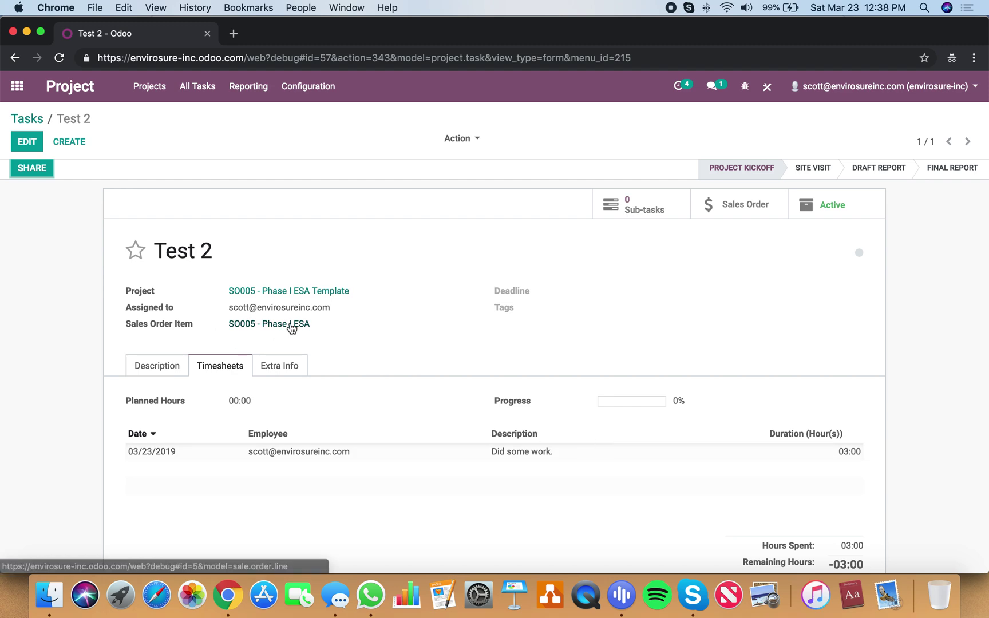
click(726, 215)
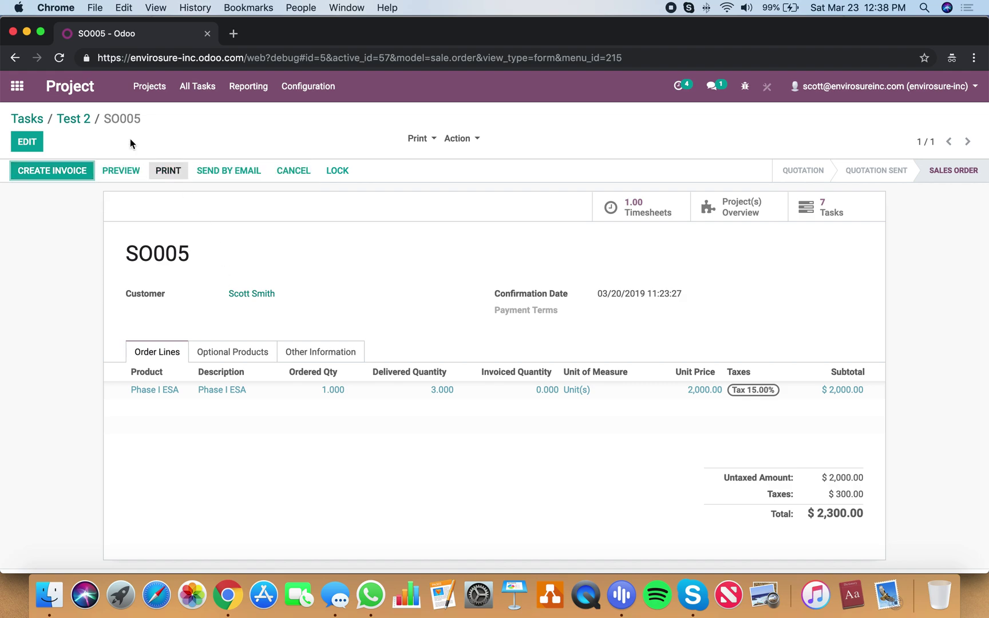
Step: Return from SO005 to the Test 2 task and copy the task's title
click(75, 124)
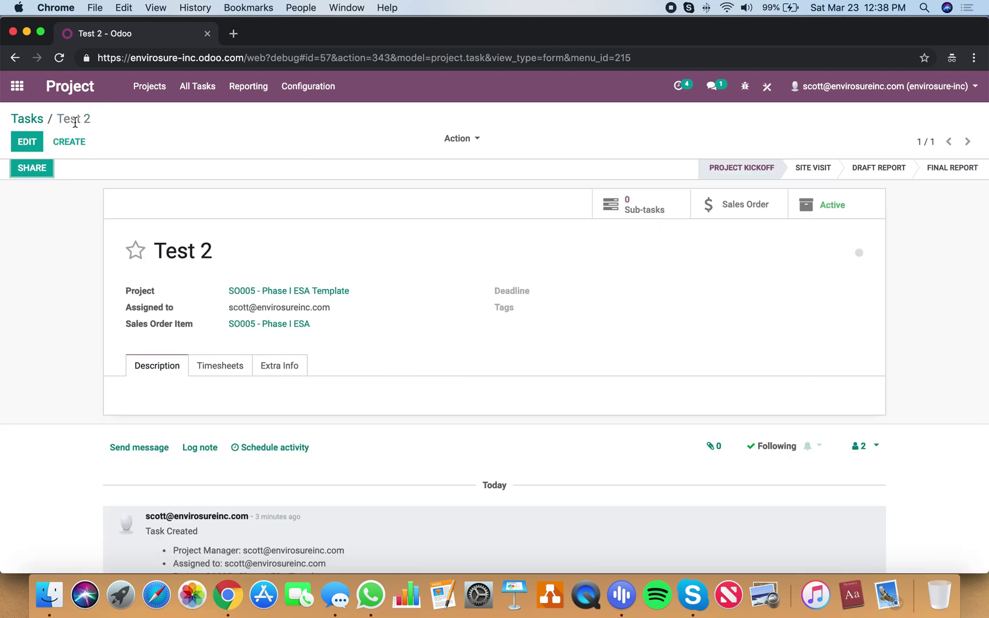
click(128, 252)
drag(227, 245, 152, 251)
key(super+c)
Step: Open the All Timesheets weekly grid in the Timesheets app
click(17, 86)
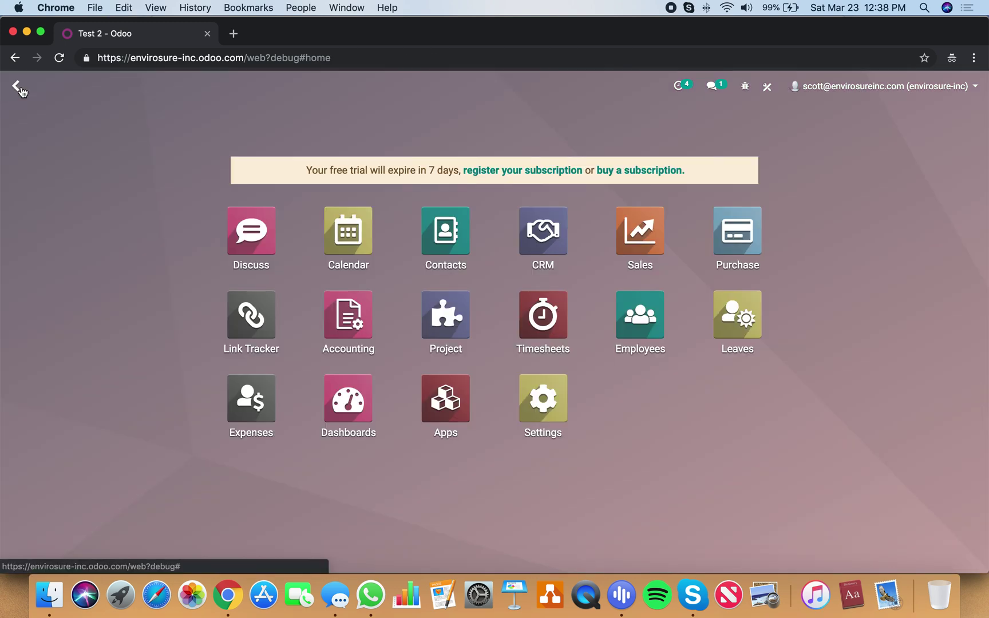
click(557, 302)
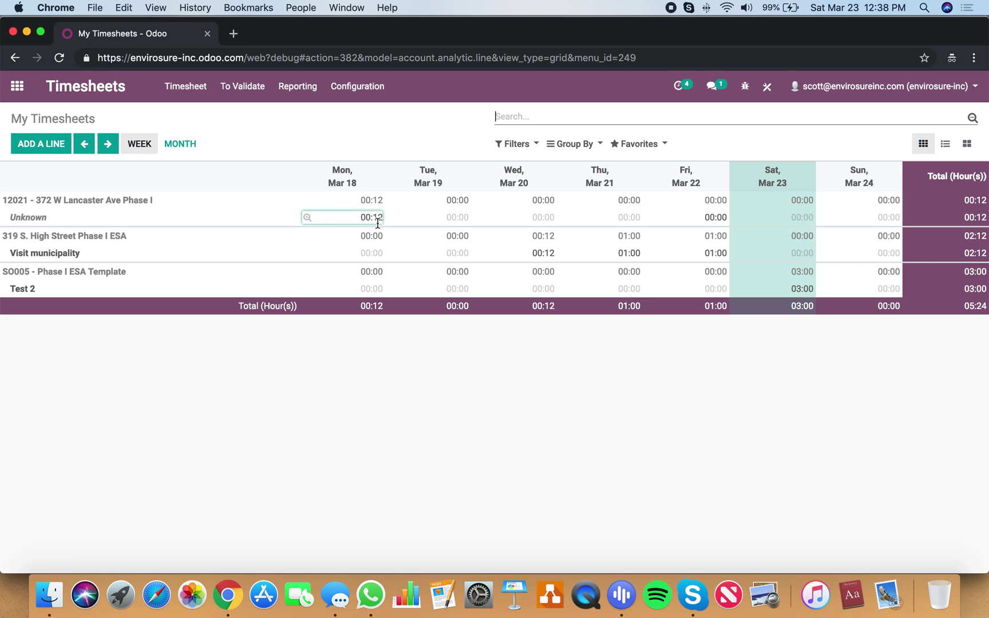
click(187, 96)
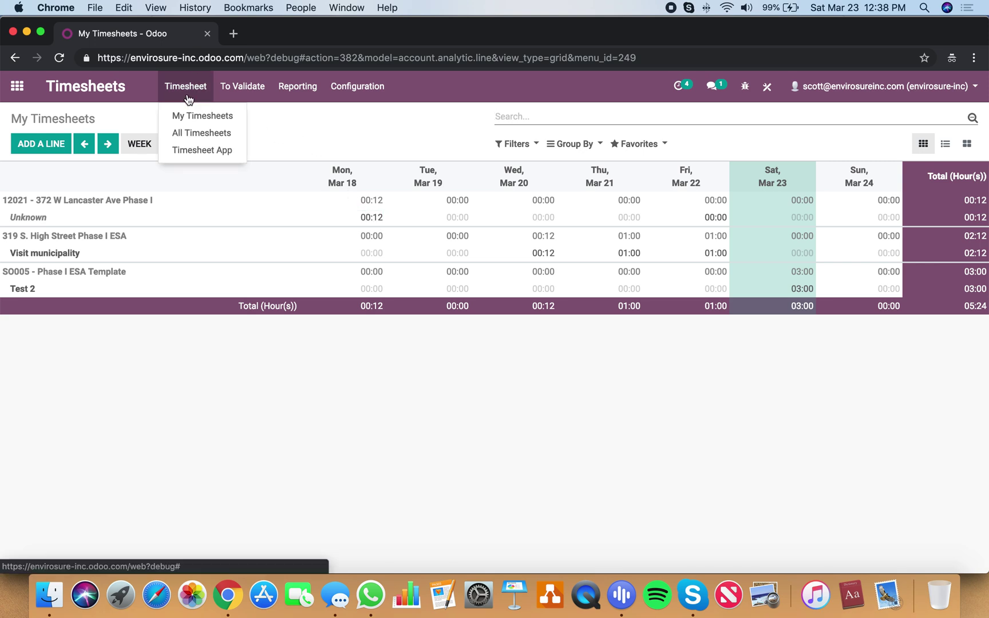
click(191, 131)
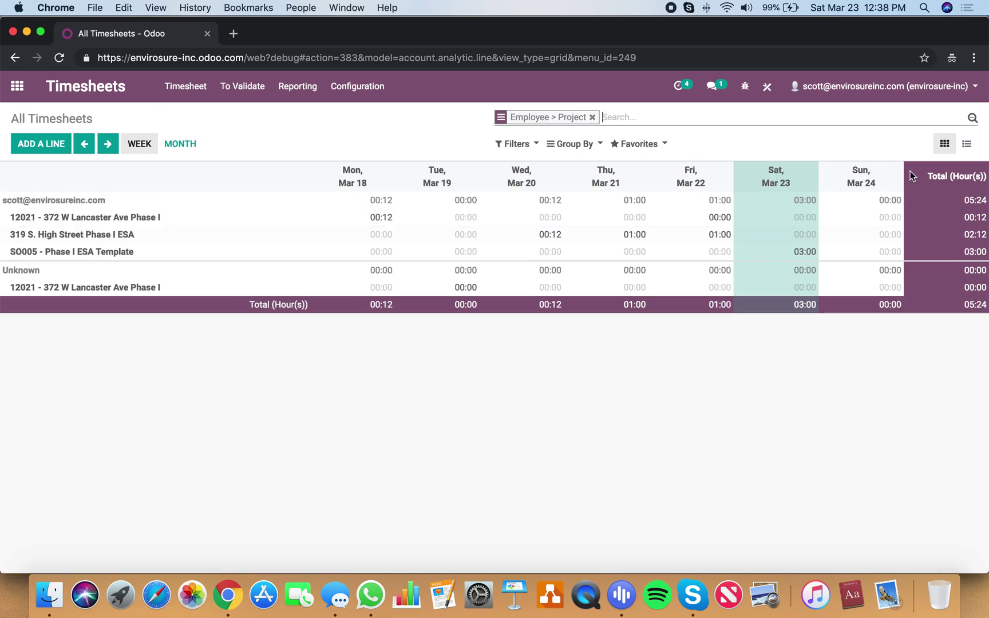
Step: Add and save a grid line for project SO005 - Phase I ESA Template, task Test 2
click(51, 148)
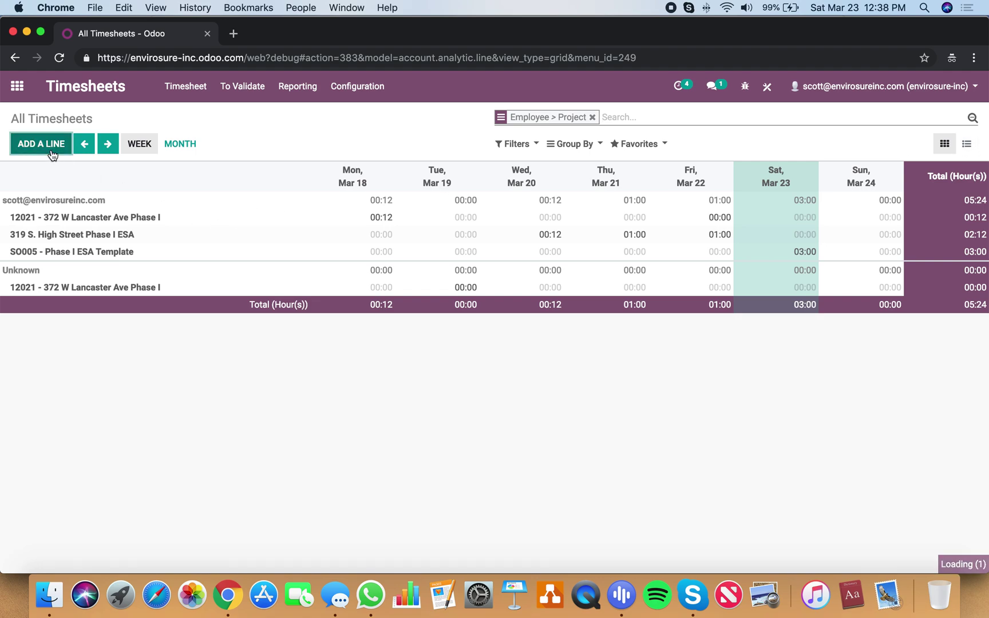
click(355, 167)
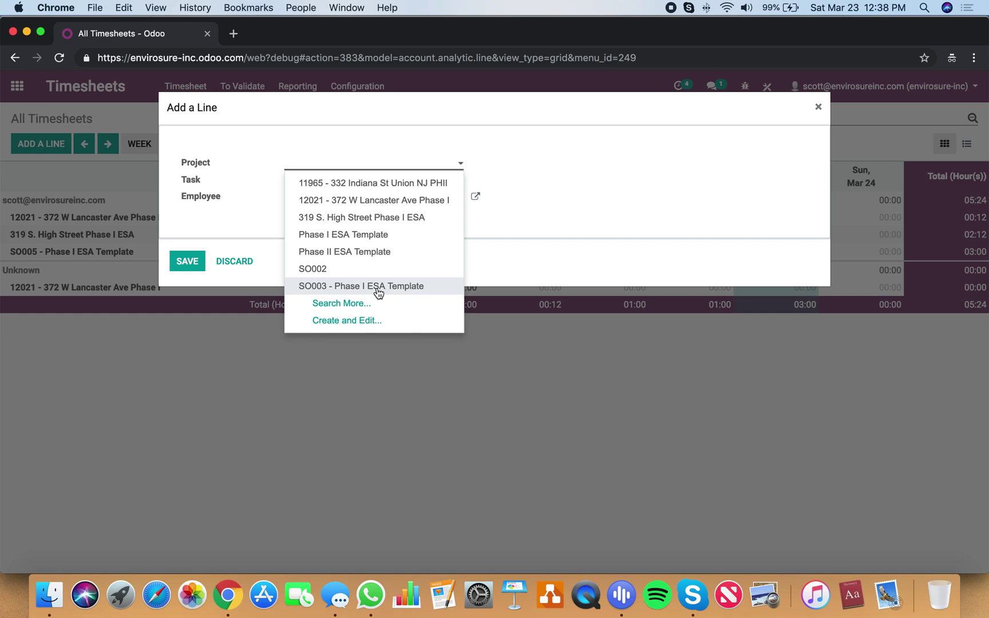
text(5)
click(349, 203)
click(326, 189)
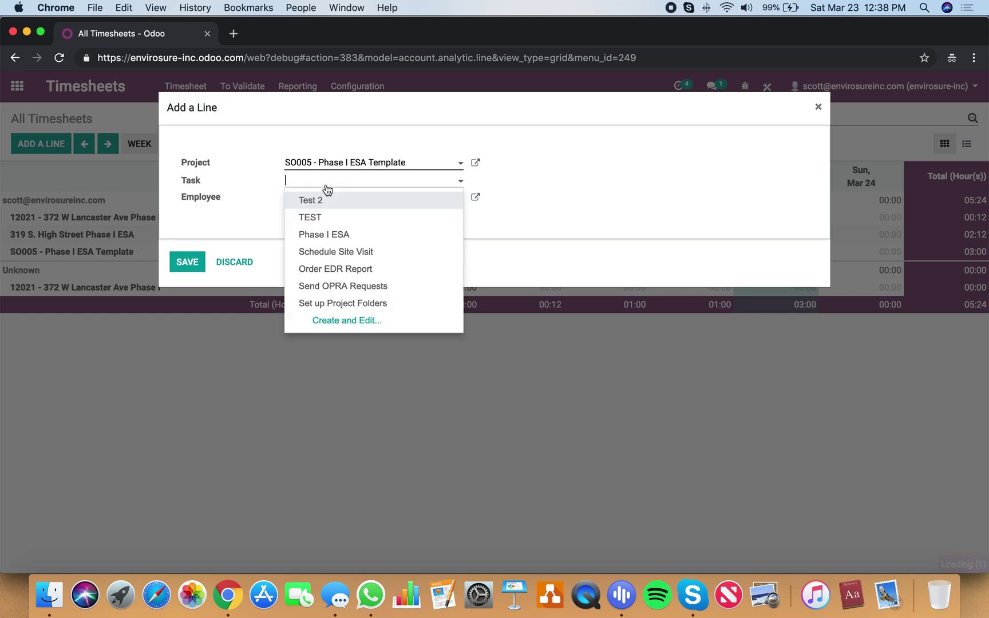
click(330, 200)
click(194, 265)
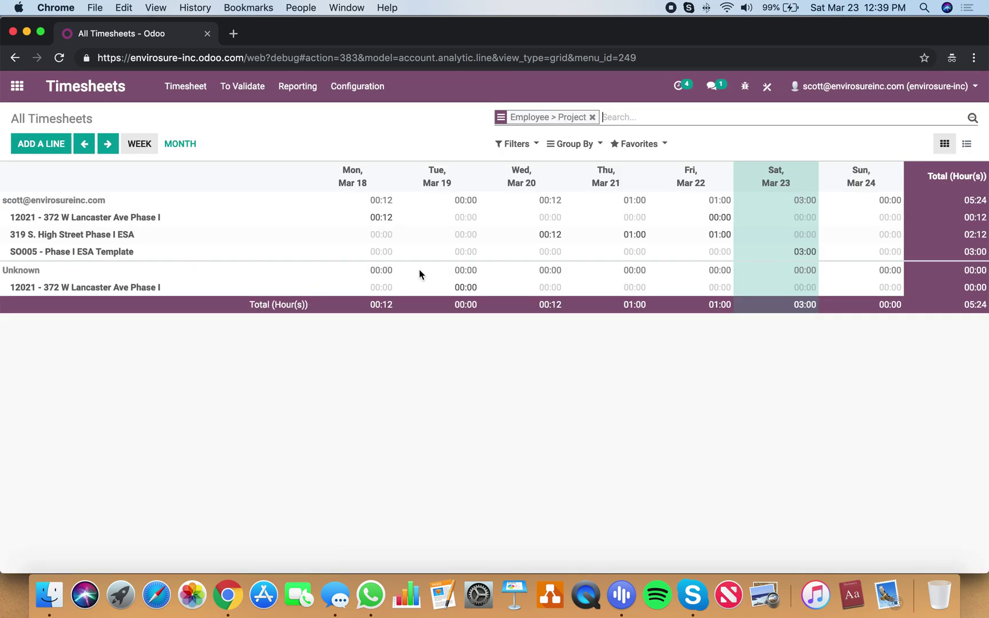
Step: Change SO005's Sat, Mar 23 cell to 05:00, bringing the weekly total to 07:24
double_click(632, 252)
click(545, 255)
click(629, 253)
double_click(714, 253)
click(843, 255)
click(803, 251)
text(5)
click(838, 361)
click(18, 87)
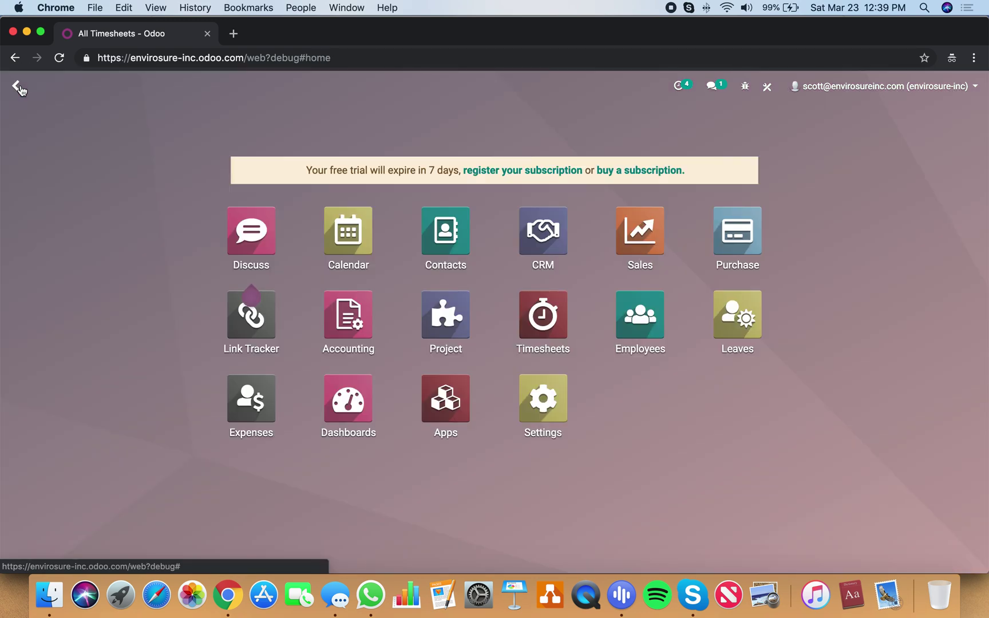
Step: Open SO005's sales order from the Test 2 task to confirm 5.000 delivered
text(proj)
key(Return)
text(5)
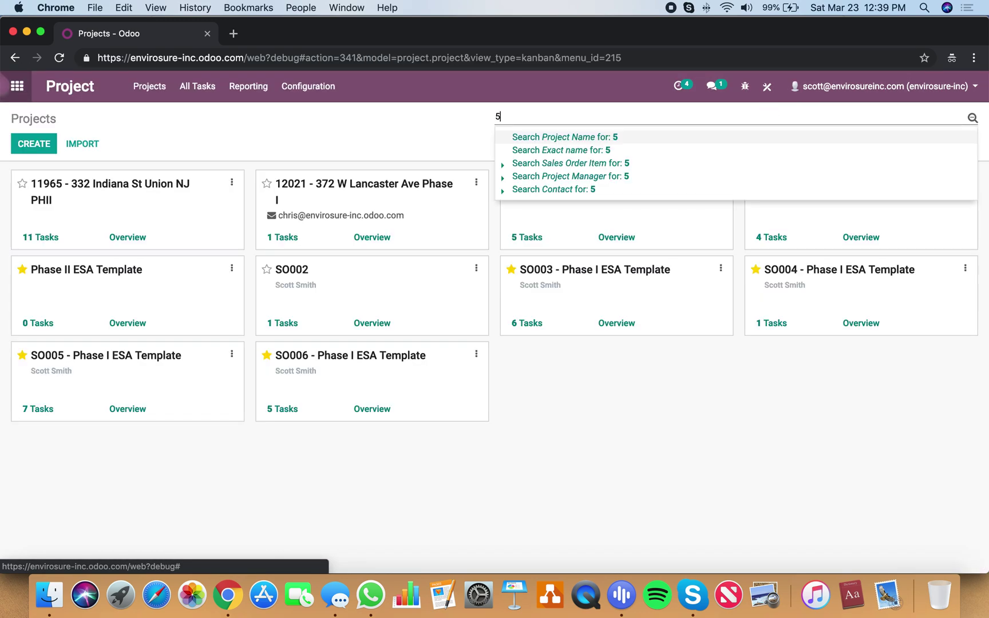
key(Return)
click(373, 186)
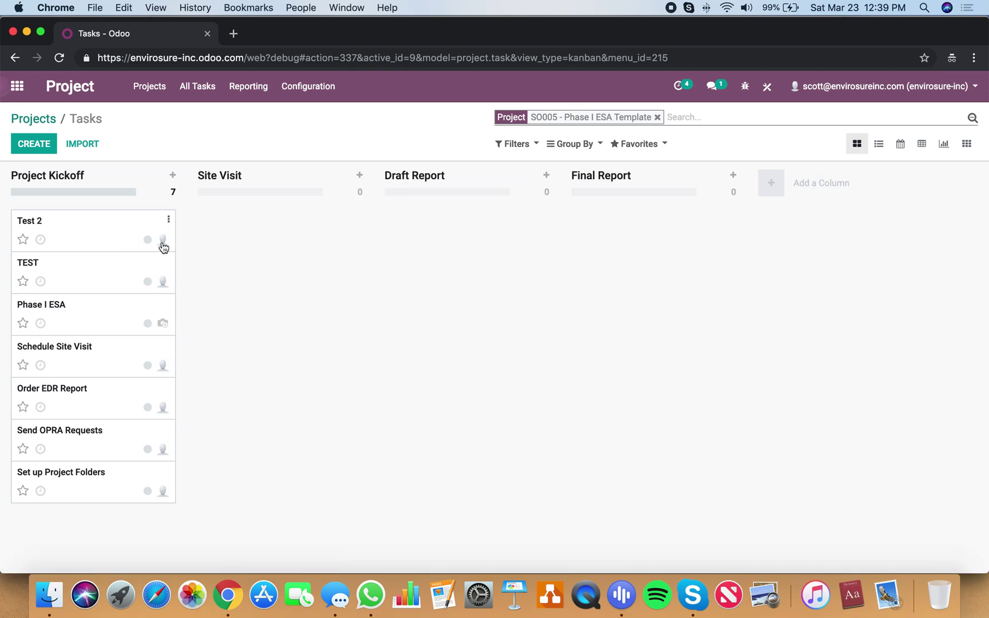
click(90, 231)
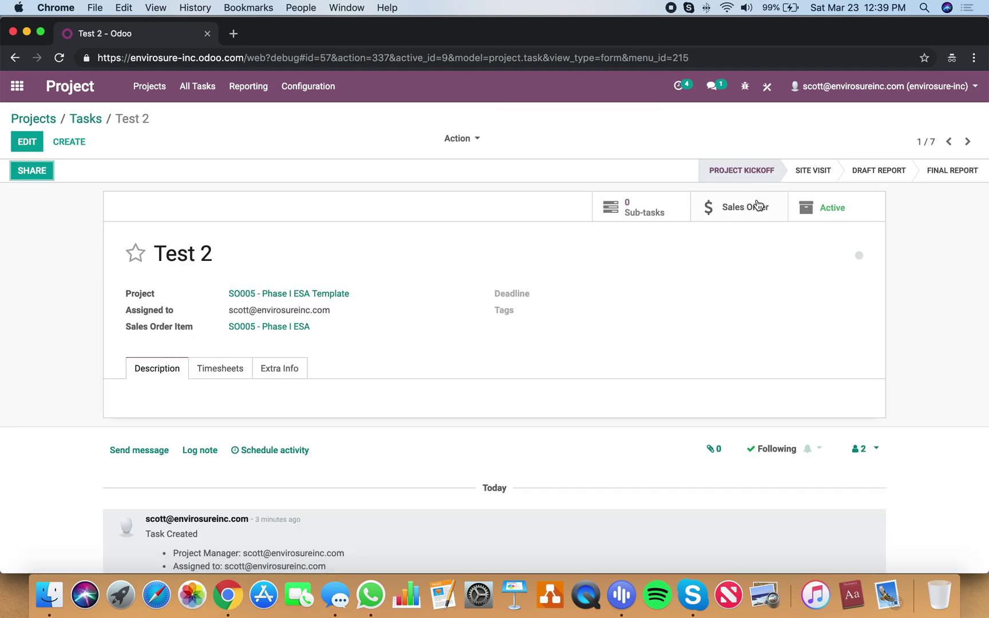
click(758, 204)
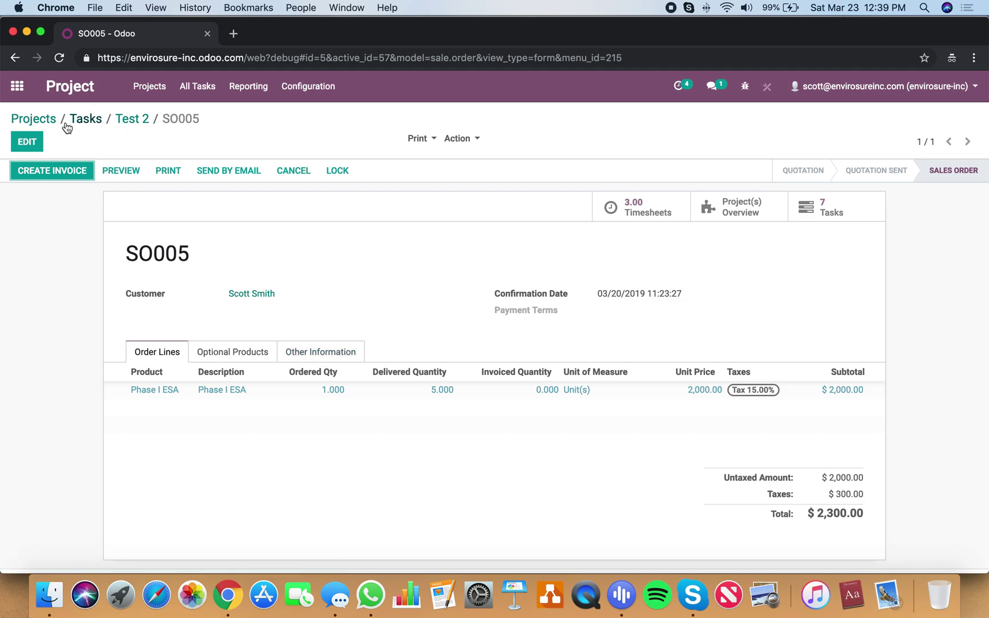
Step: Go back and open the Timesheets app's My Timesheets grid
click(34, 119)
click(17, 86)
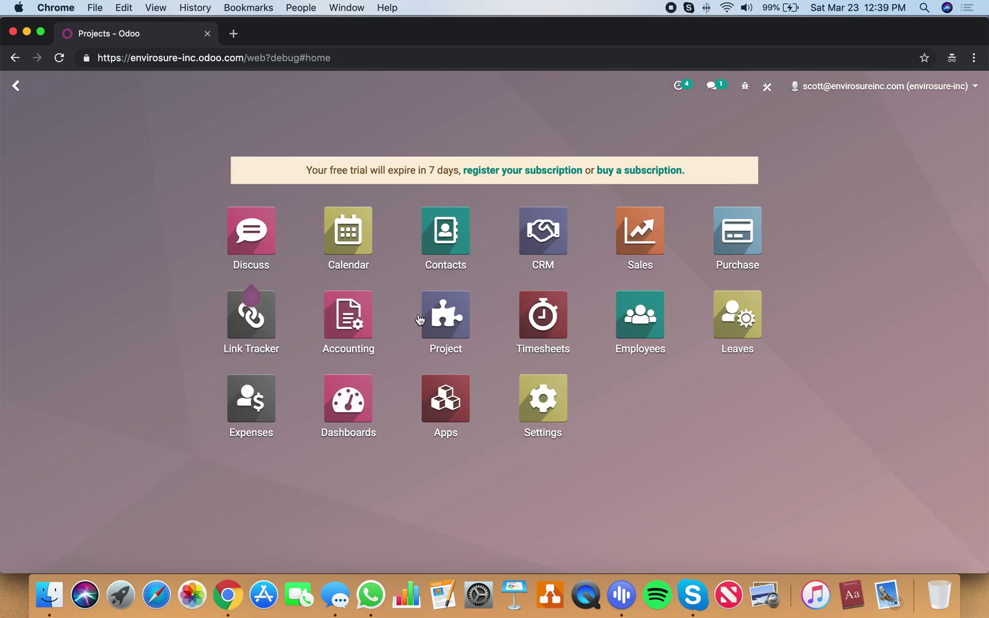
click(544, 323)
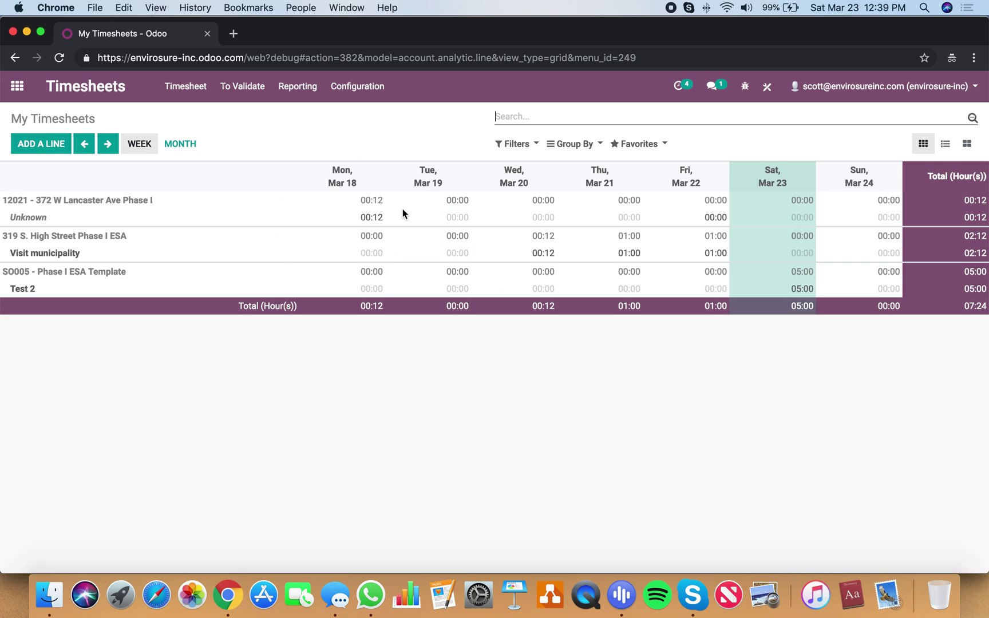
Step: Show All Timesheets as a list view
click(203, 98)
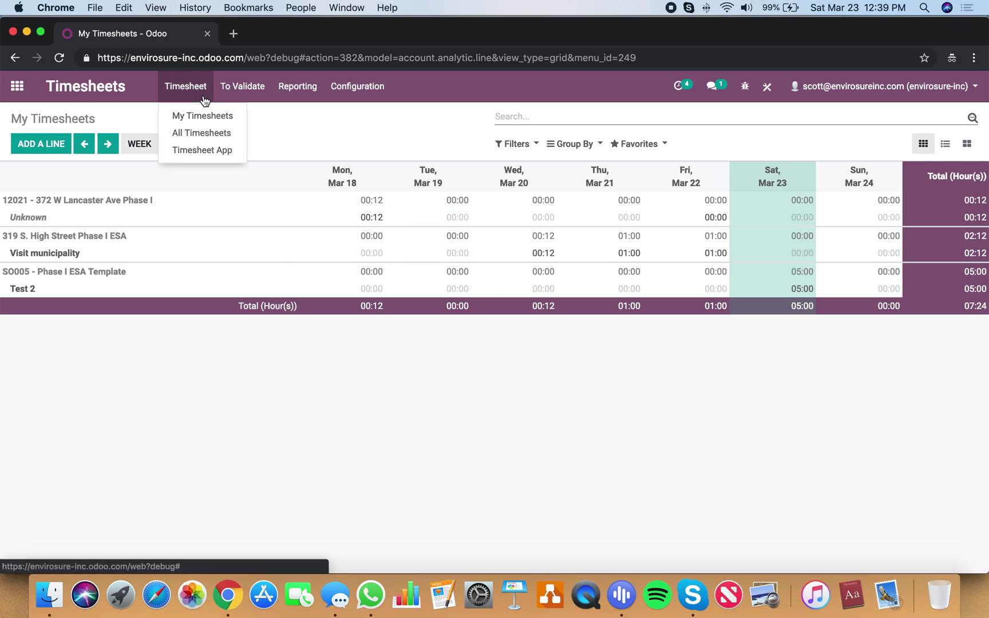
click(209, 133)
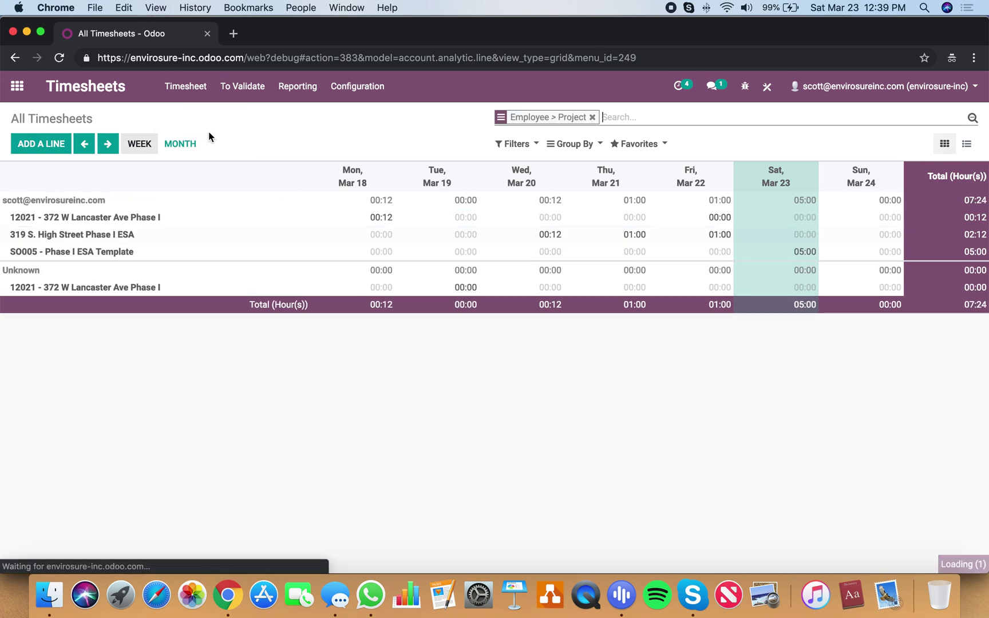
click(966, 144)
Step: Create and save a 6-hour timesheet dated 03/22/2019 for Test 2 under SO005
click(31, 141)
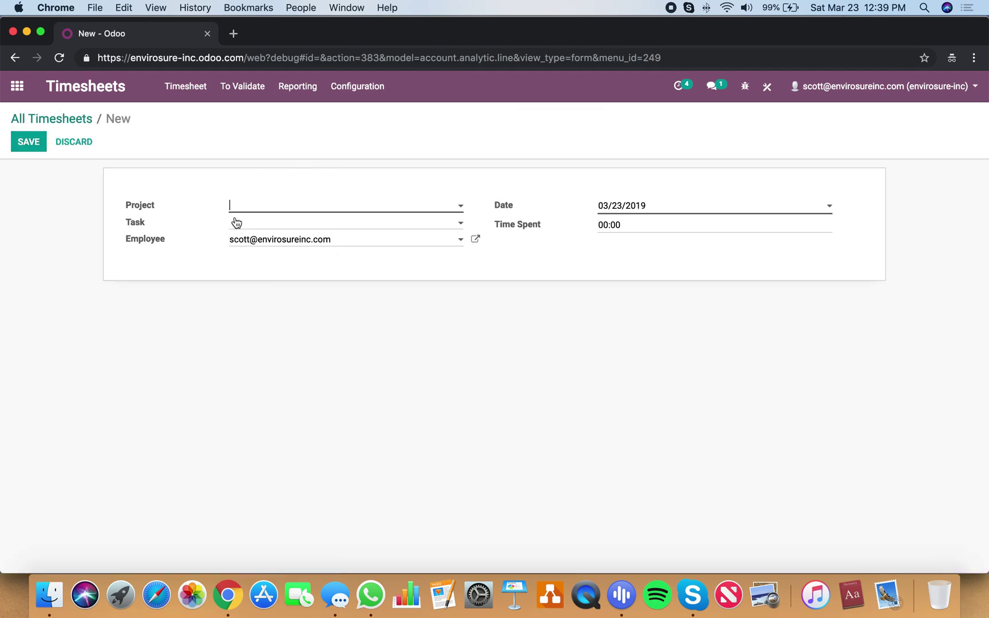
click(253, 207)
text(5)
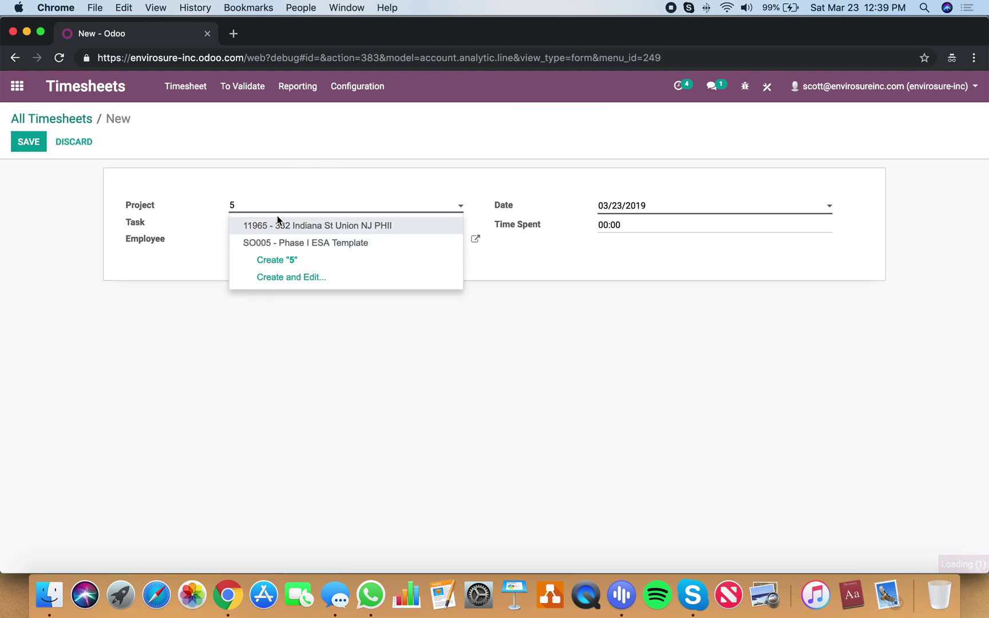
click(283, 241)
click(255, 228)
click(298, 240)
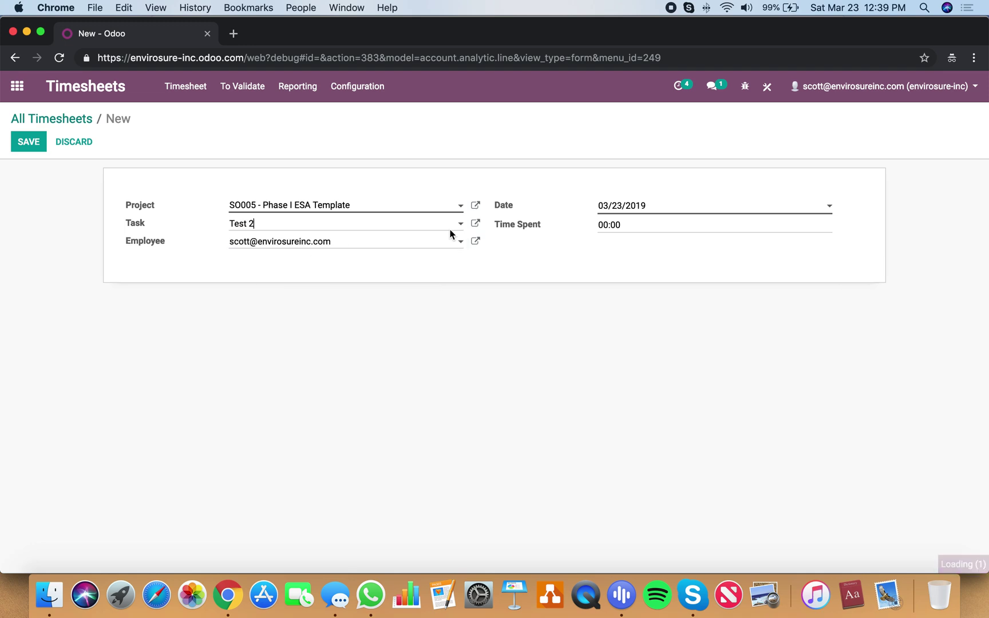
click(552, 224)
text(0)
drag(599, 206, 615, 206)
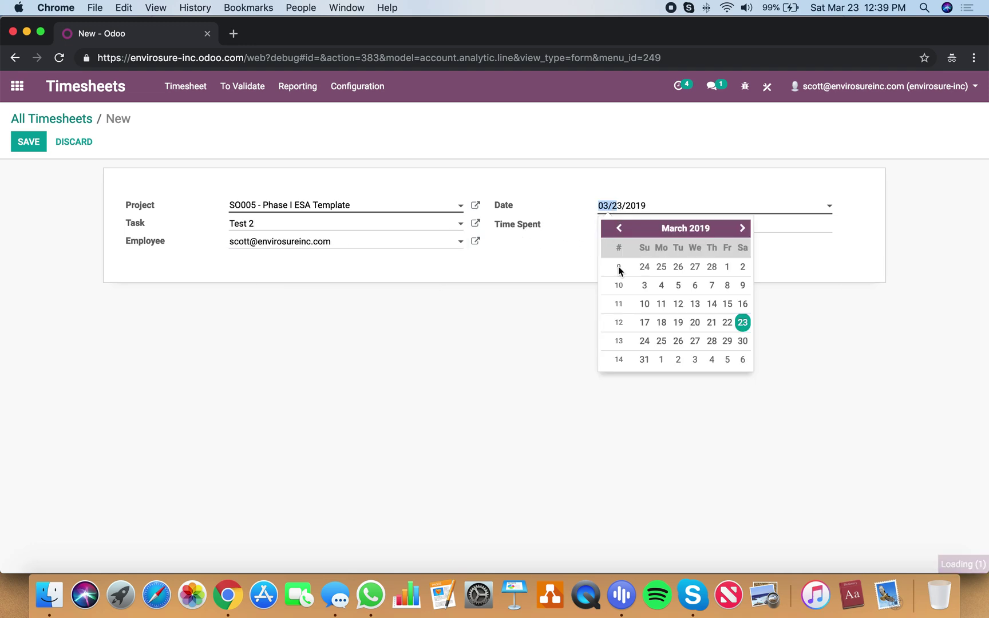
click(727, 322)
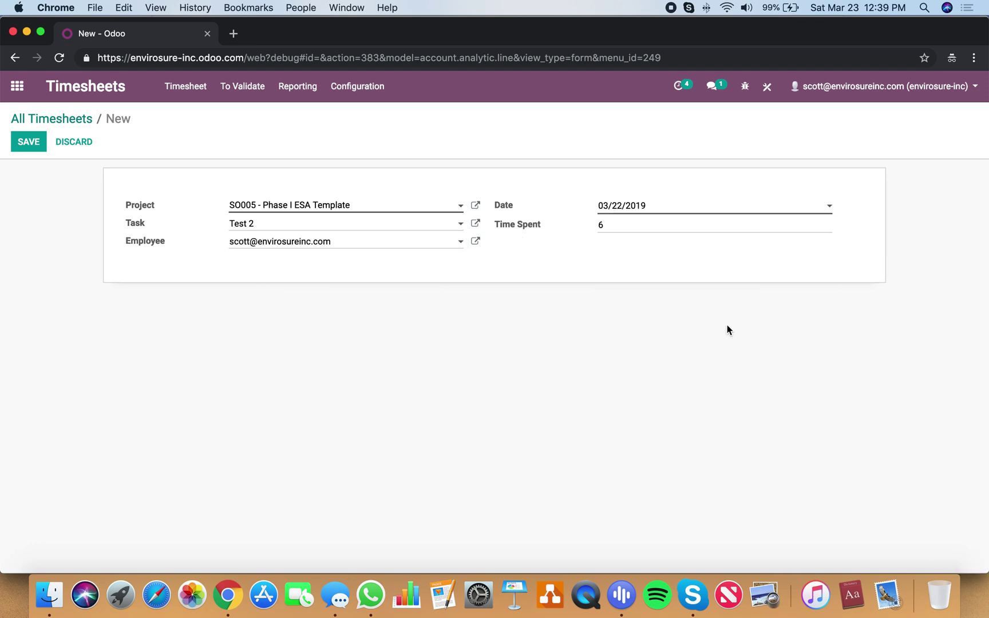
click(27, 145)
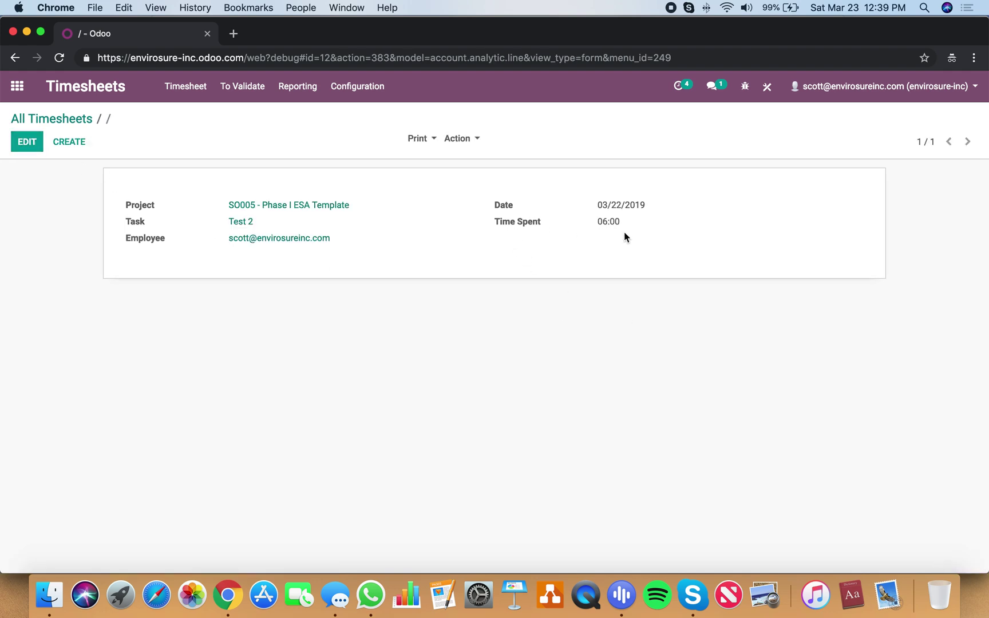
click(17, 86)
Step: Find the Test 2 task in All Tasks and open its linked SO005 sales order
text(tasks)
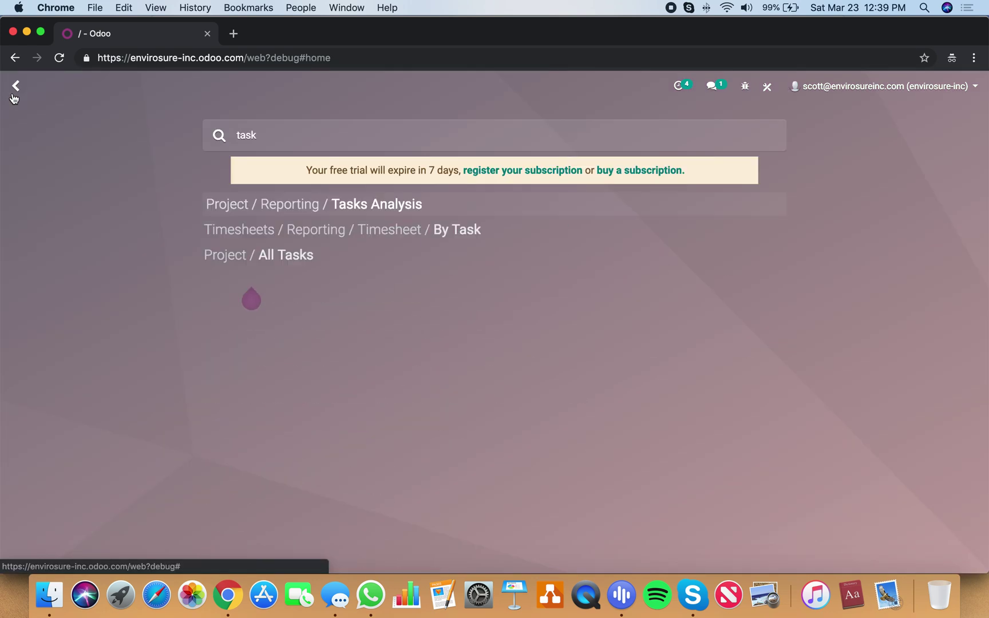
click(276, 235)
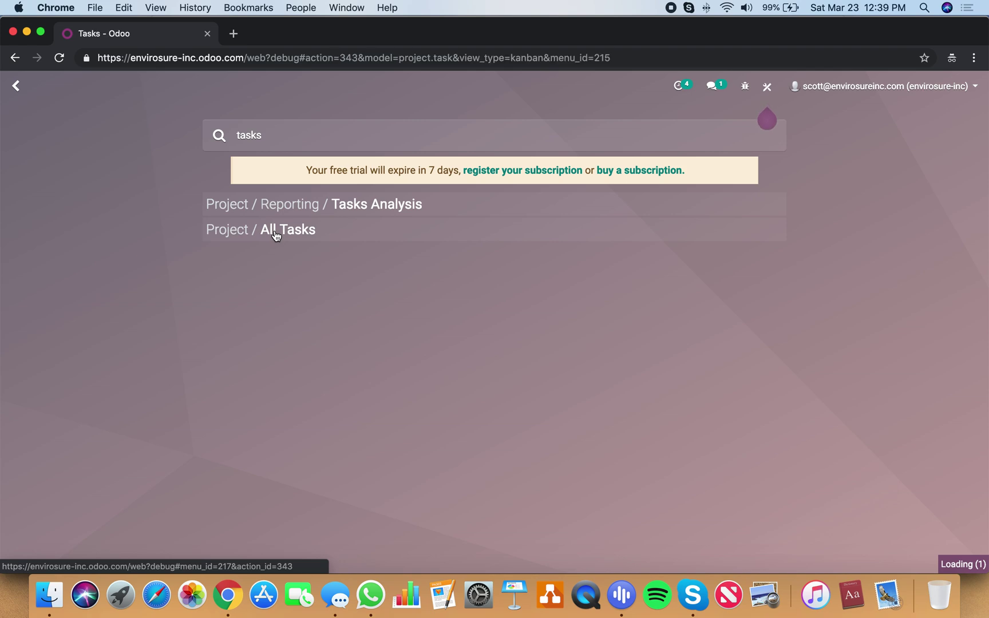
text(test 2)
key(Return)
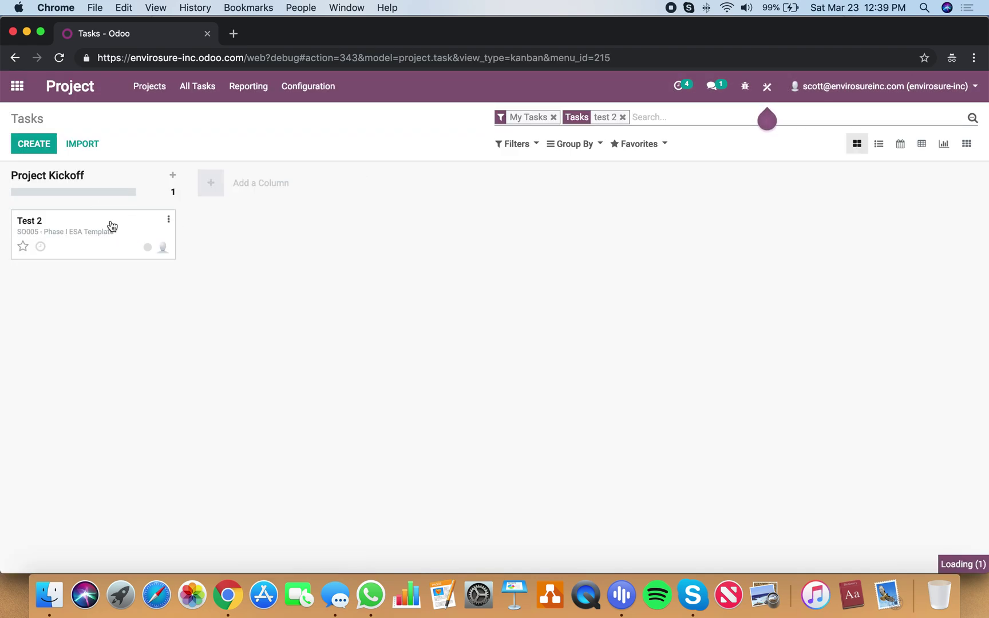
click(111, 225)
click(735, 212)
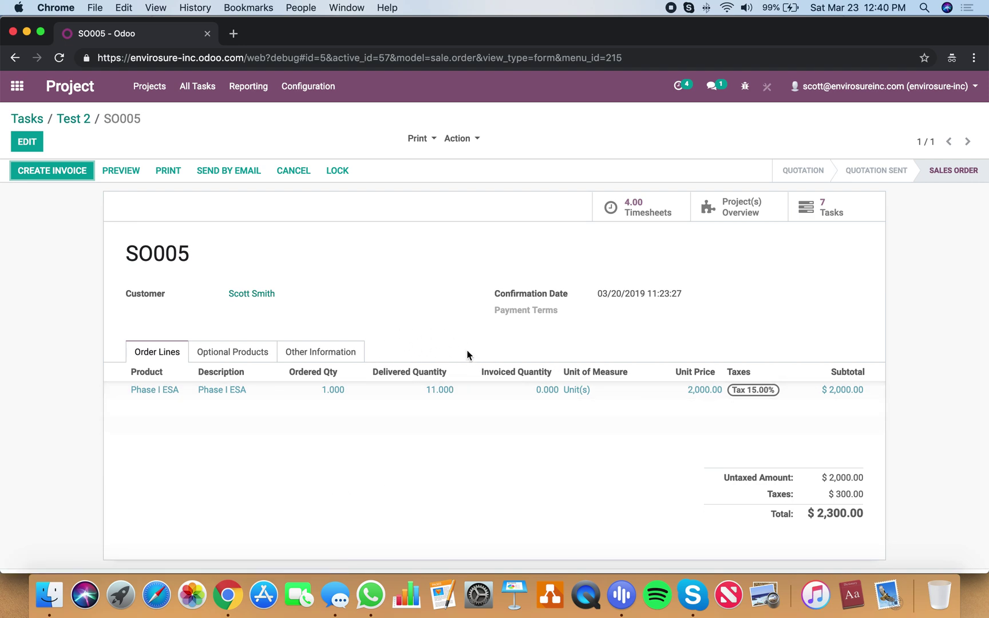
Step: Open the Timesheet App page of the Timesheets app
click(3, 95)
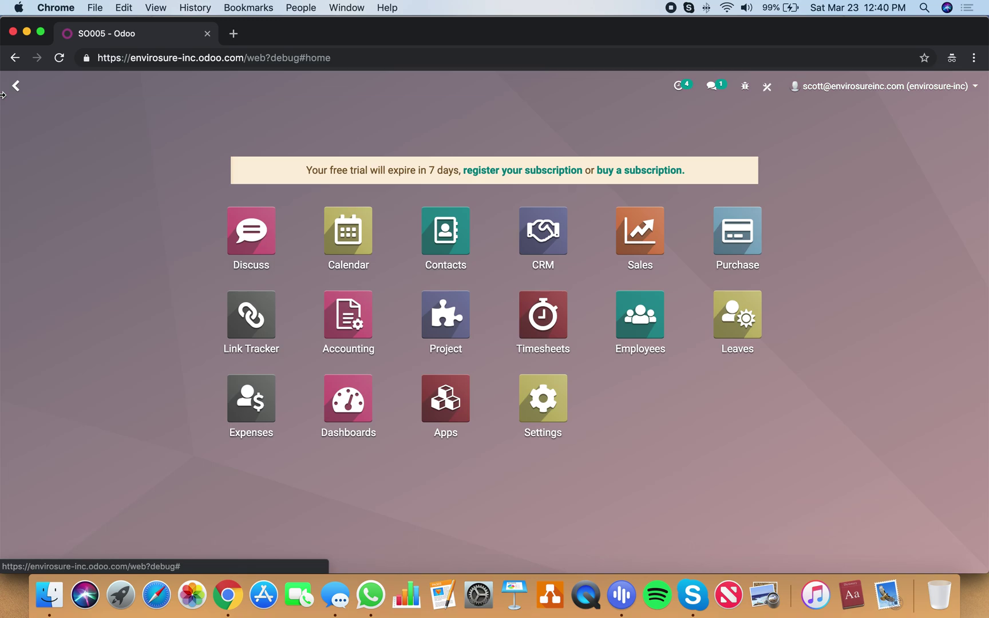
text(time)
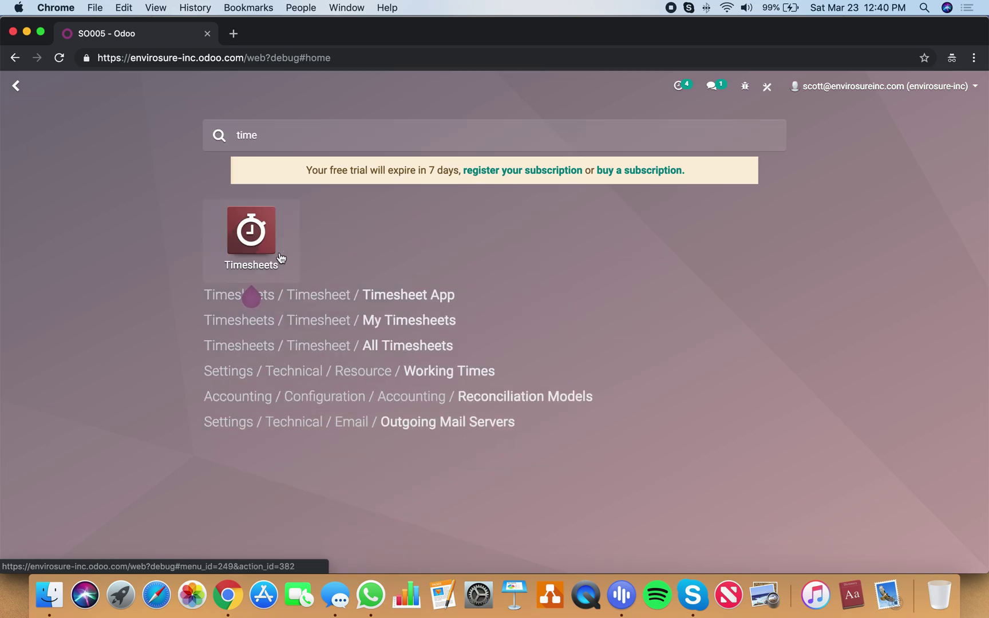
click(278, 253)
click(186, 86)
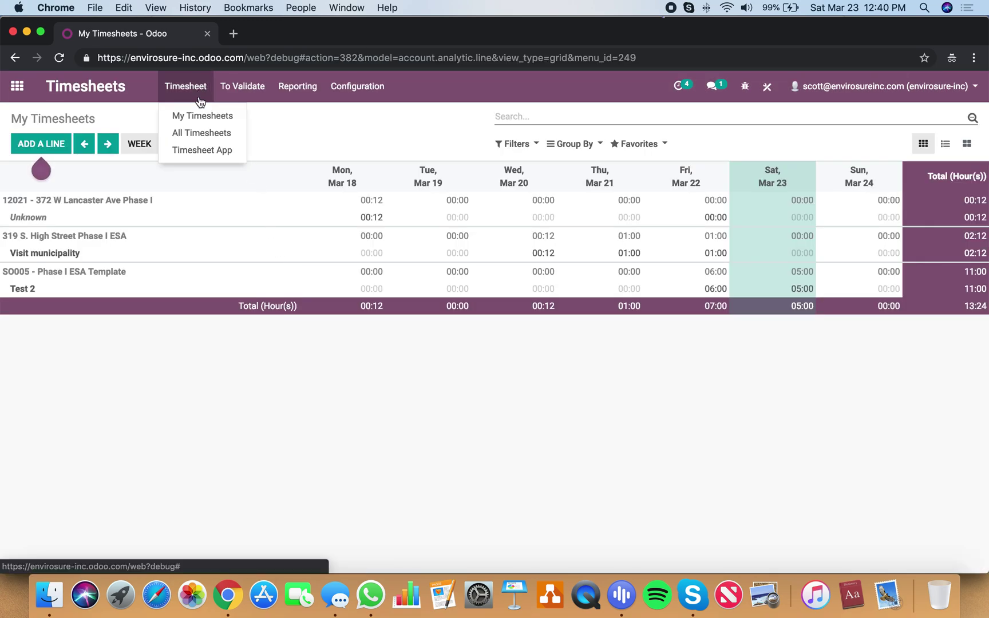
click(195, 150)
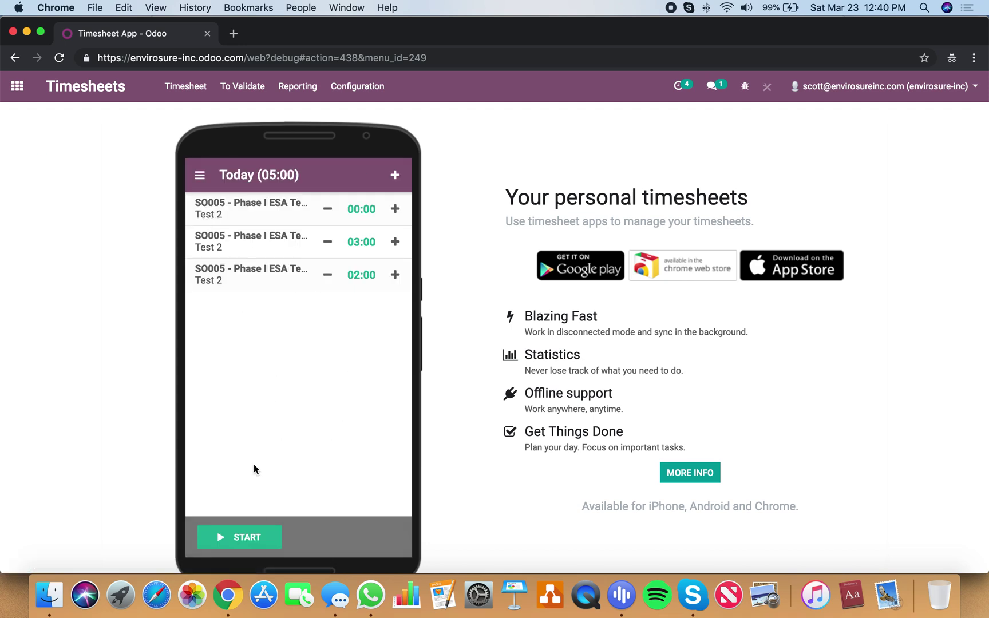
Step: Start and stop a timer, then assign the activity to SO005 - Phase I ESA Template, task Test 2
click(250, 536)
scroll(250, 536, down, 1)
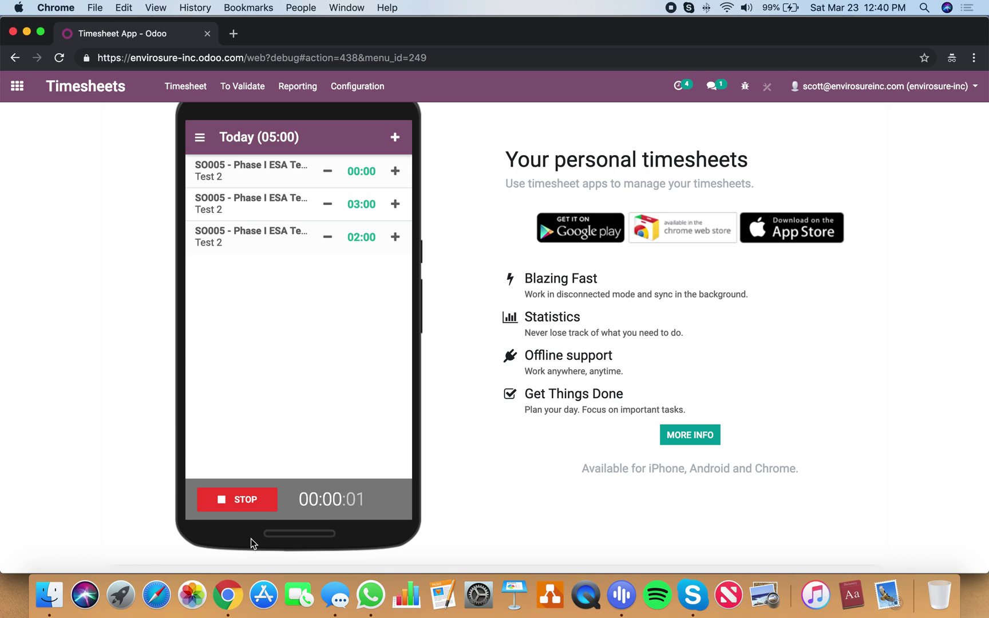
click(241, 501)
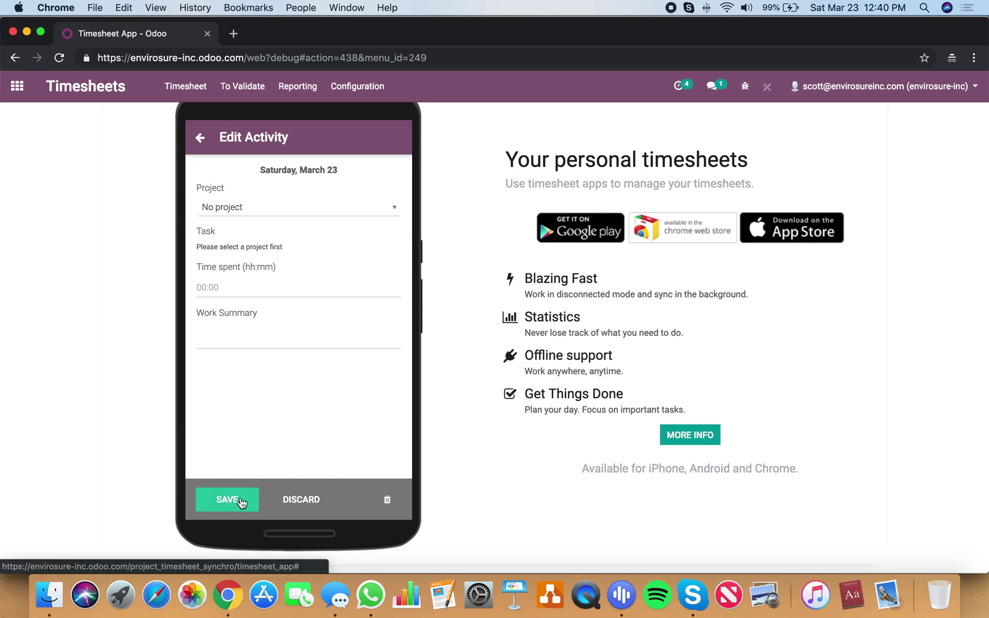
click(258, 214)
text(5)
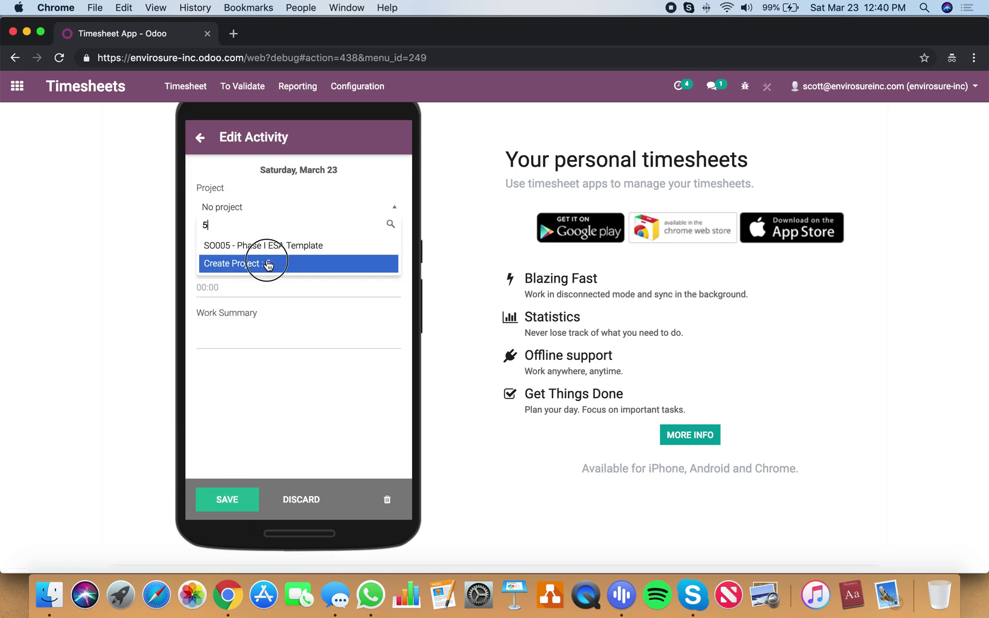
click(264, 263)
click(259, 253)
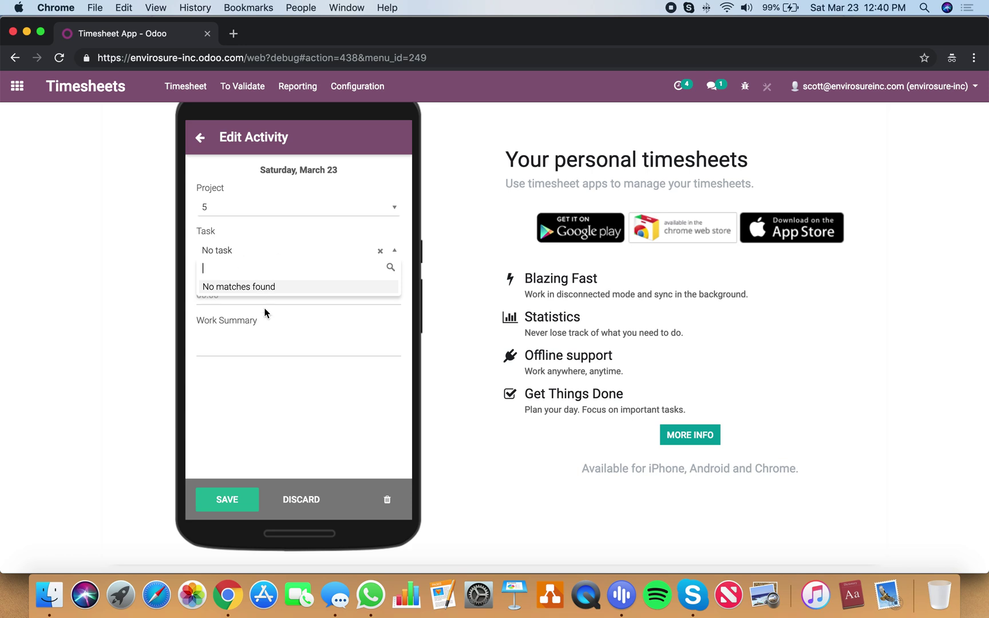
click(252, 210)
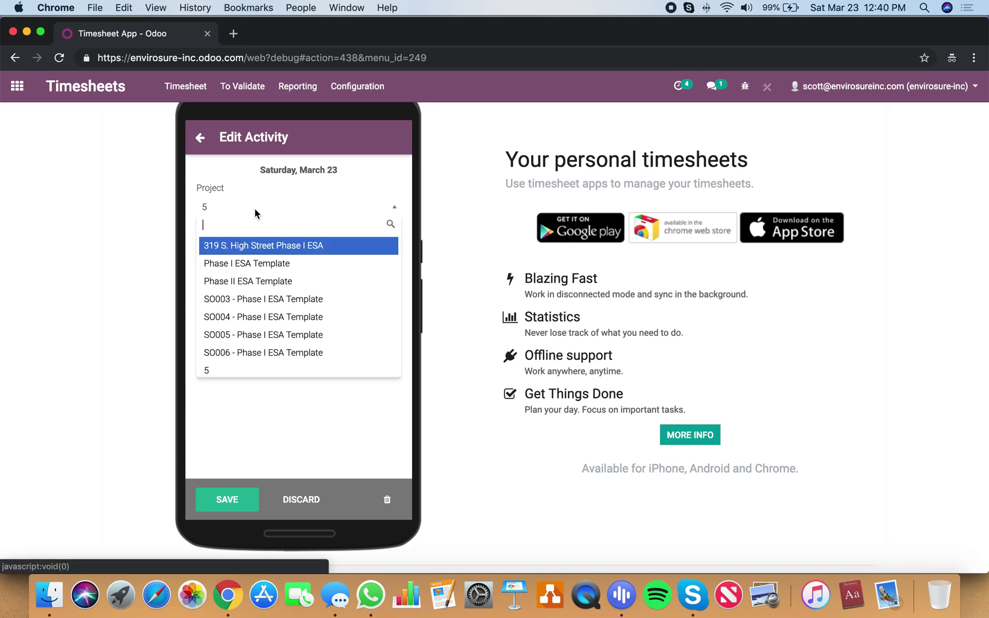
scroll(290, 312, down, 2)
click(265, 246)
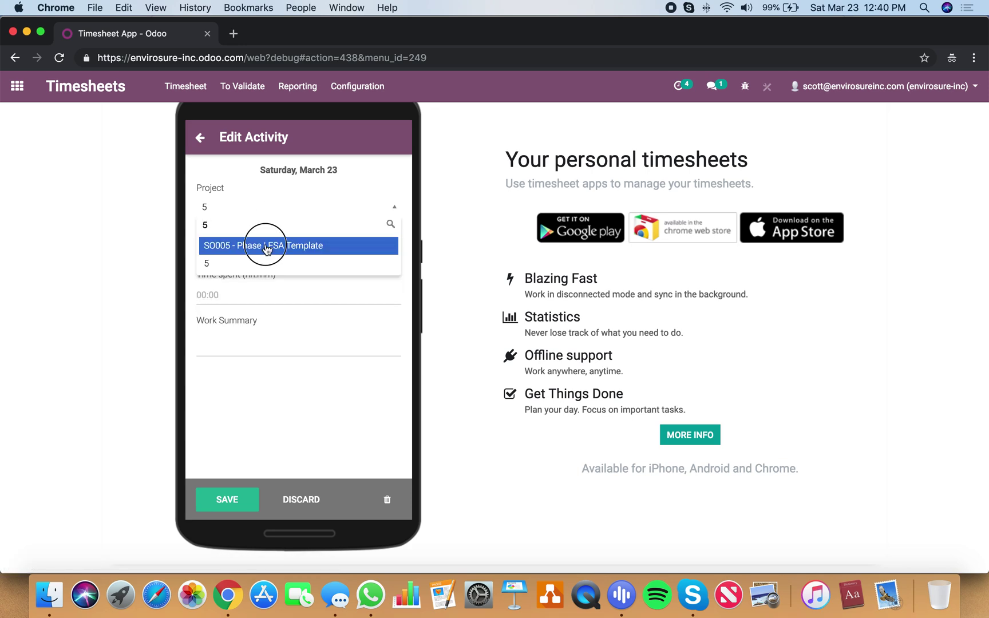
click(258, 253)
click(258, 289)
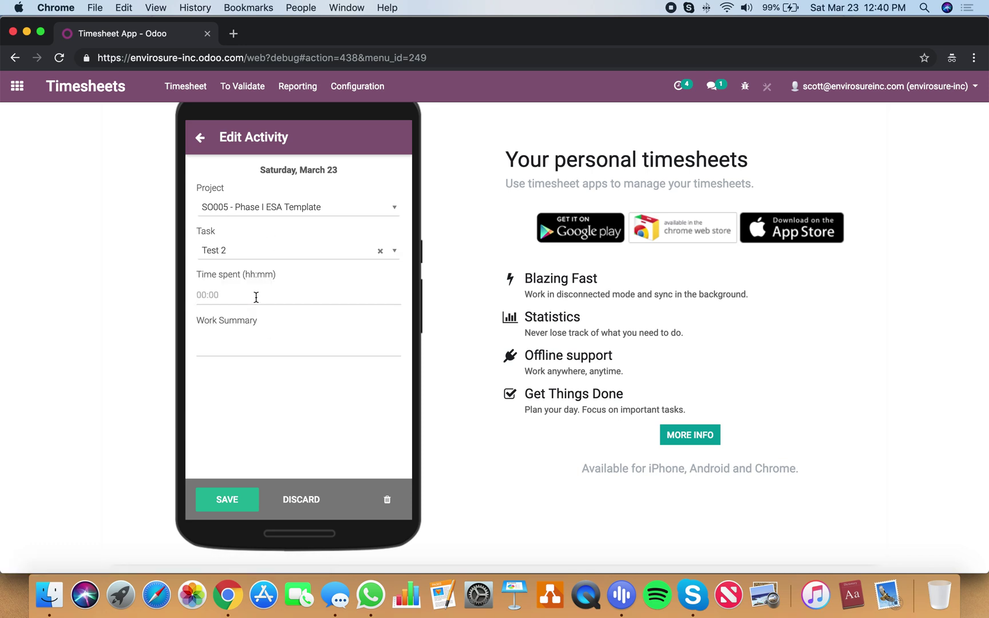
Step: Enter 10:00 with summary 'Did some crazy research!' and save the activity
text(10)
click(262, 344)
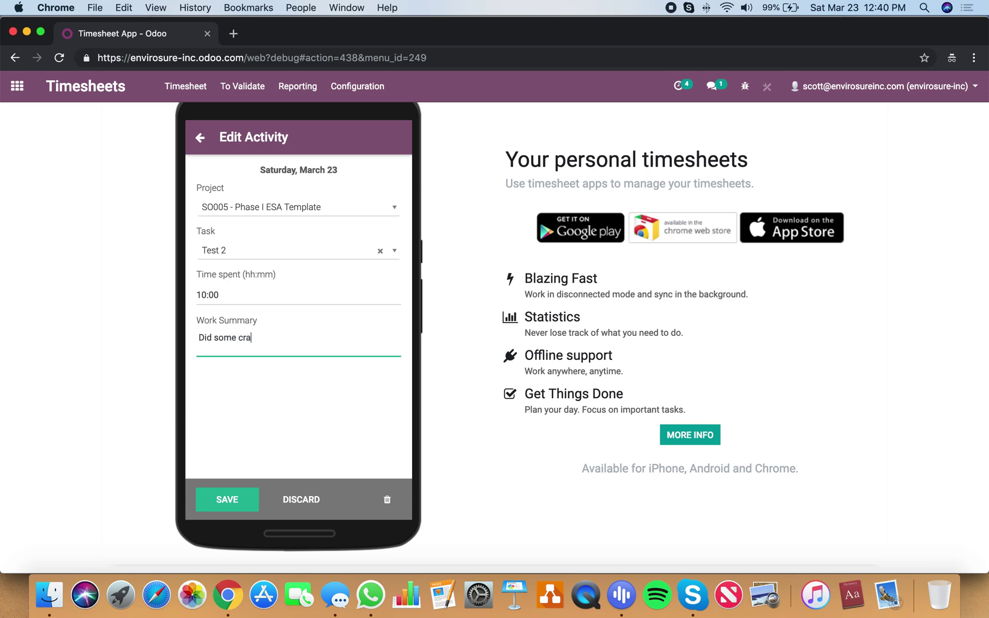
text(Did some crazy research!)
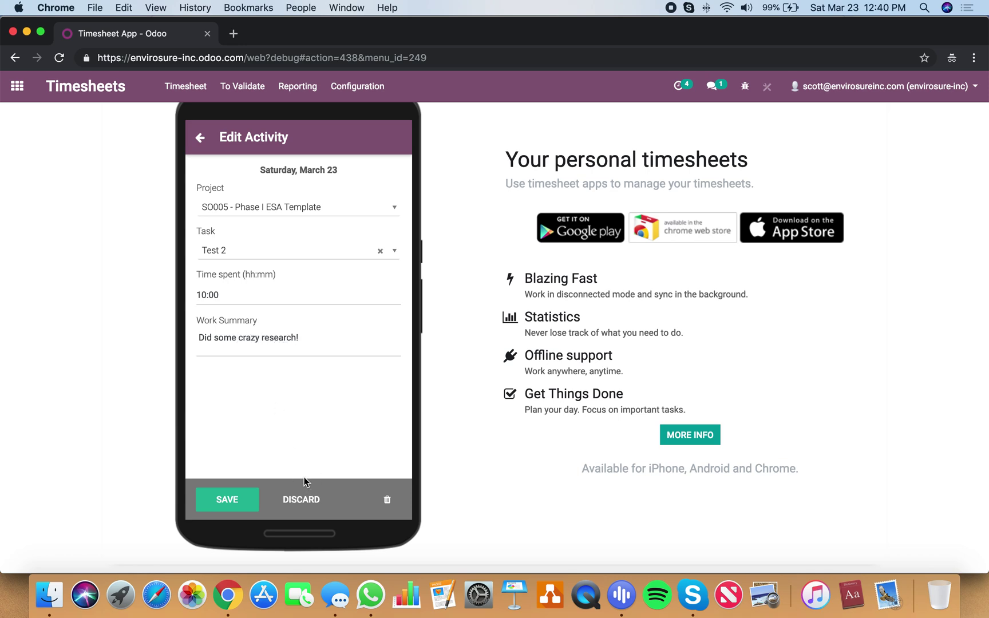
click(224, 507)
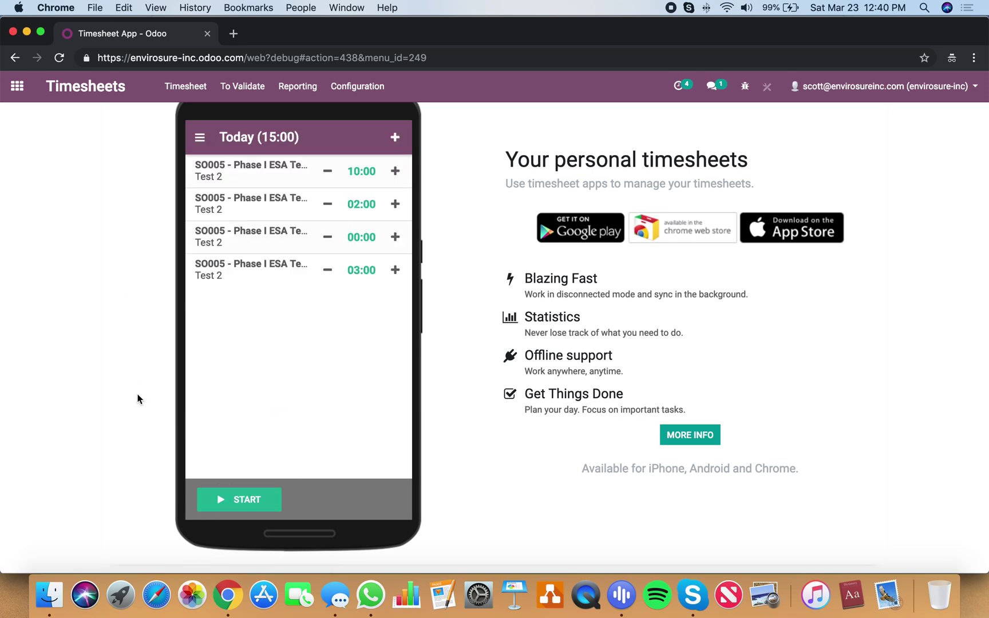
scroll(137, 400, up, 2)
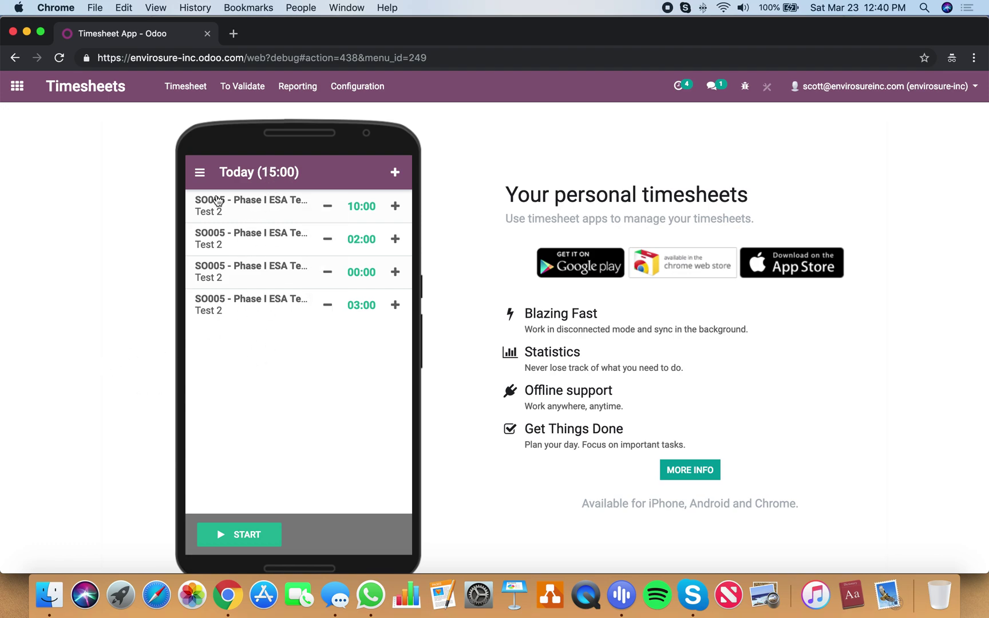
click(9, 101)
Step: Check Test 2's timesheet lines (21:00) and its SO005 sales order showing 21.000 delivered
text(tasks)
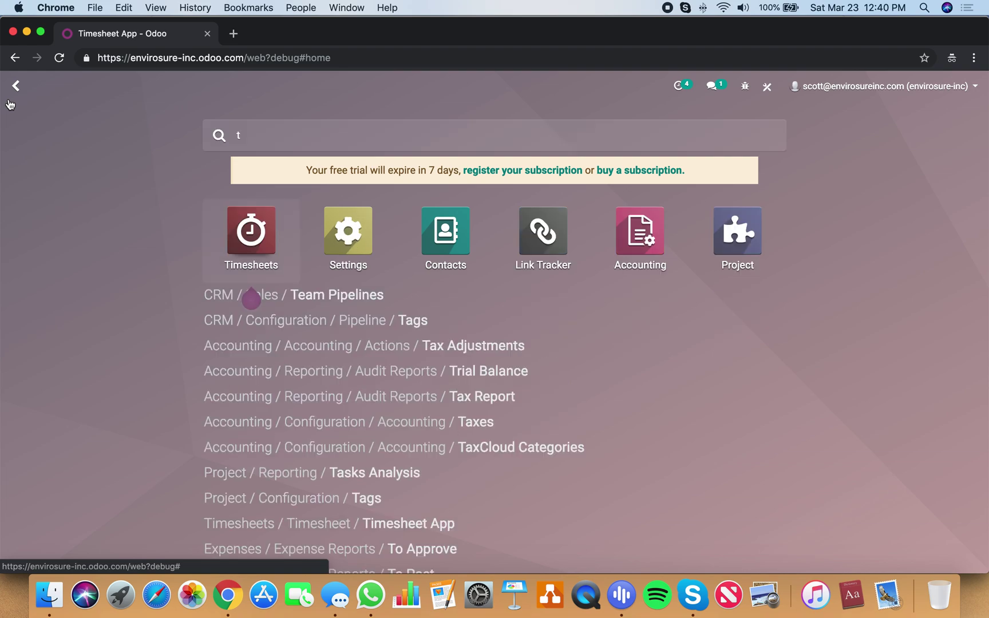
click(283, 237)
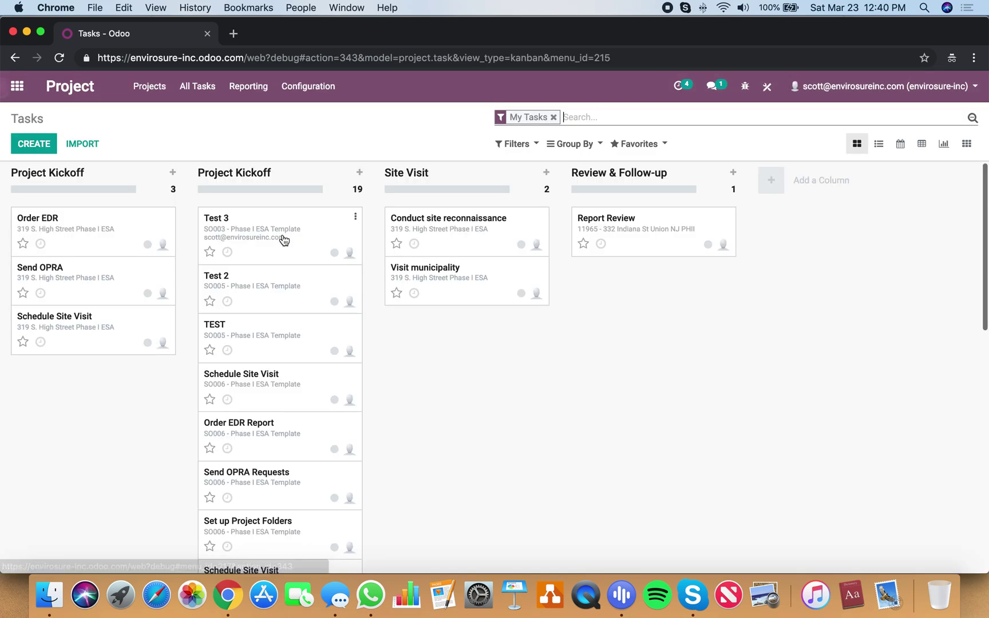
click(95, 221)
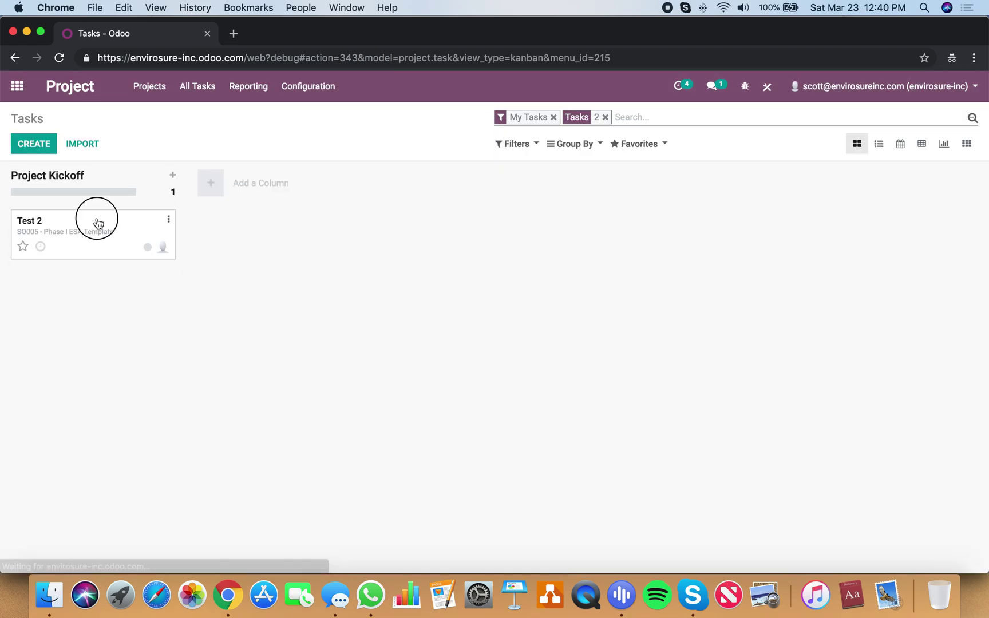
click(232, 371)
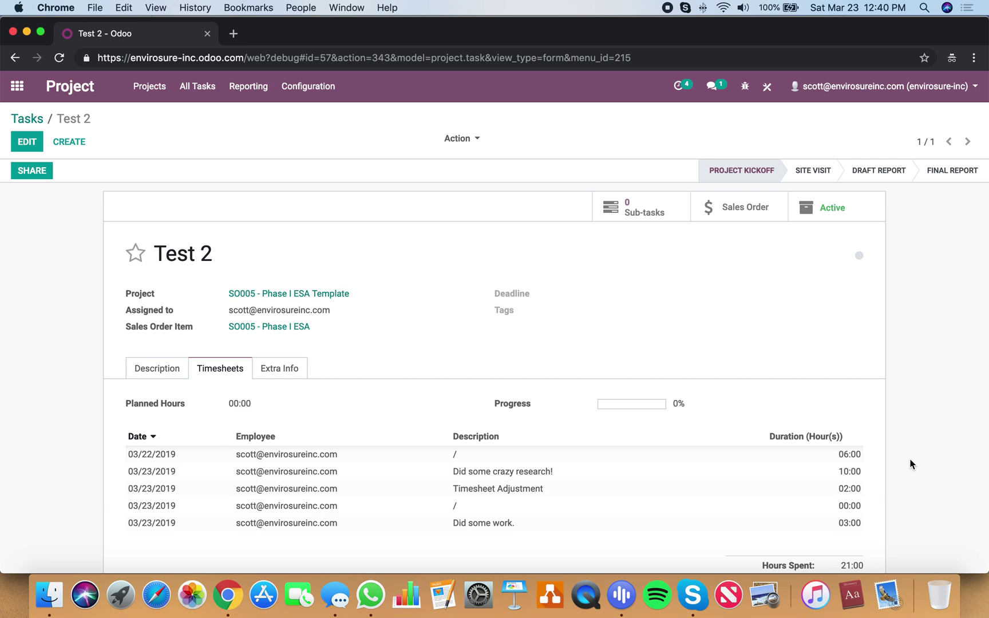
click(729, 211)
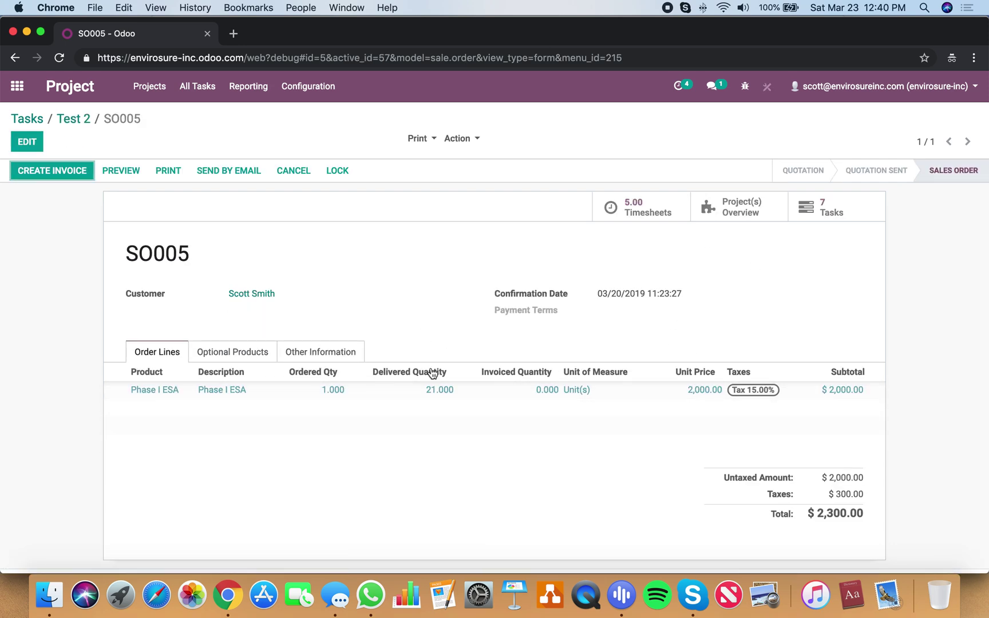
click(14, 89)
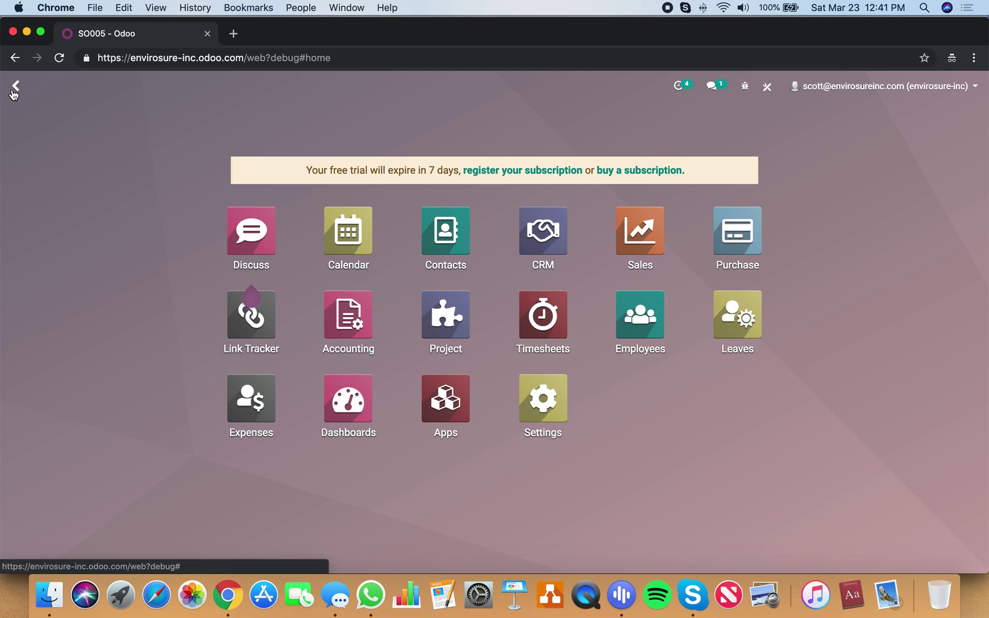
text(time)
key(Return)
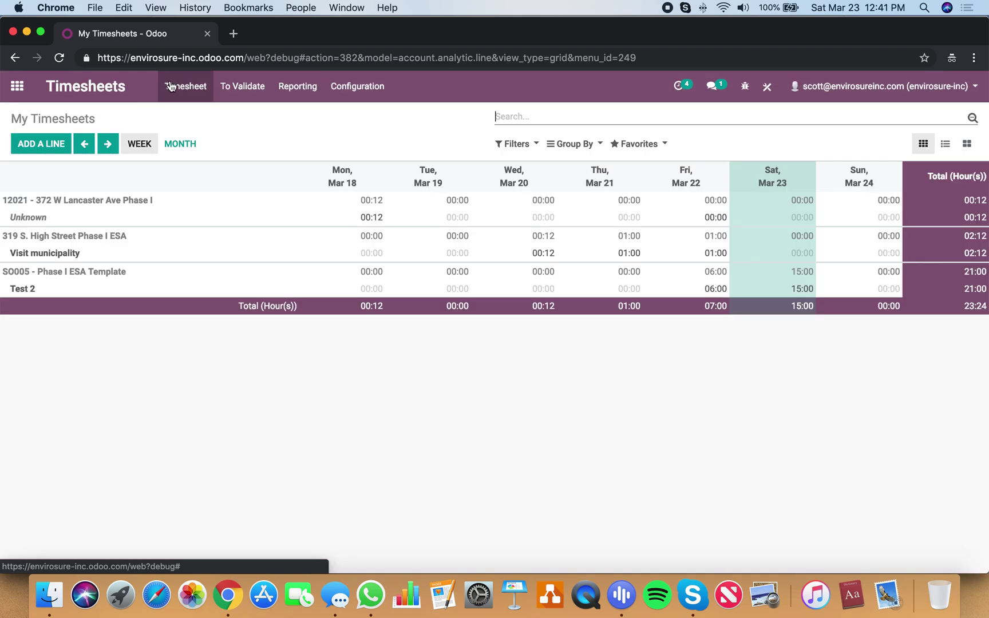
click(185, 85)
click(182, 149)
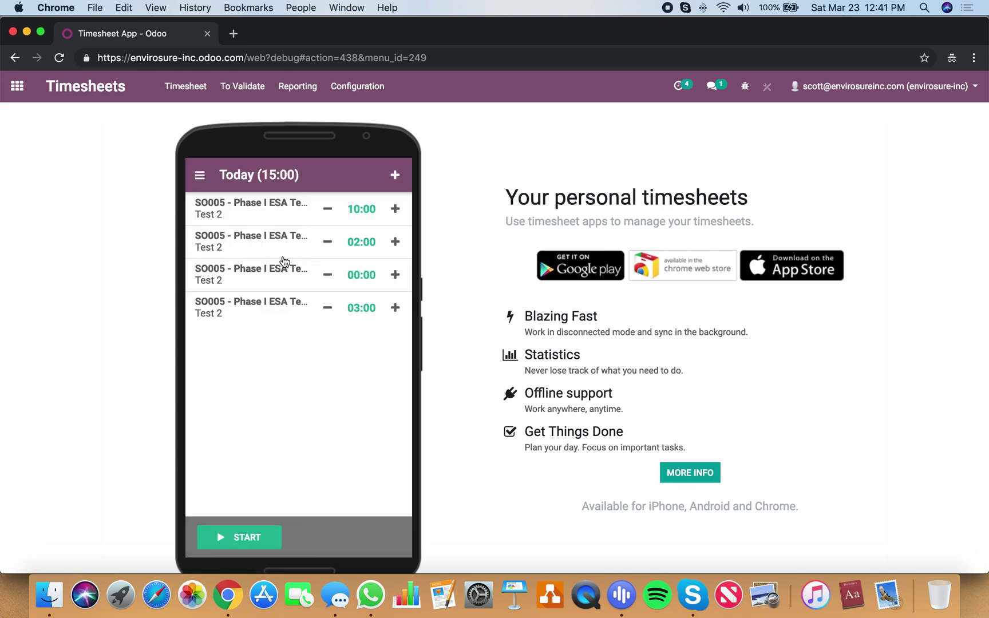
click(250, 541)
click(240, 503)
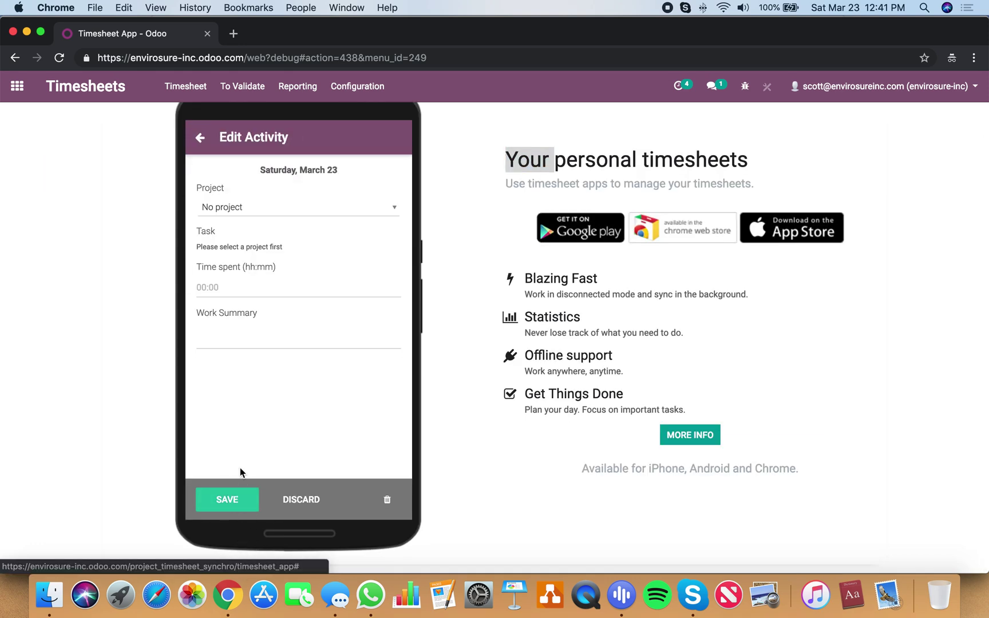
click(265, 233)
click(279, 358)
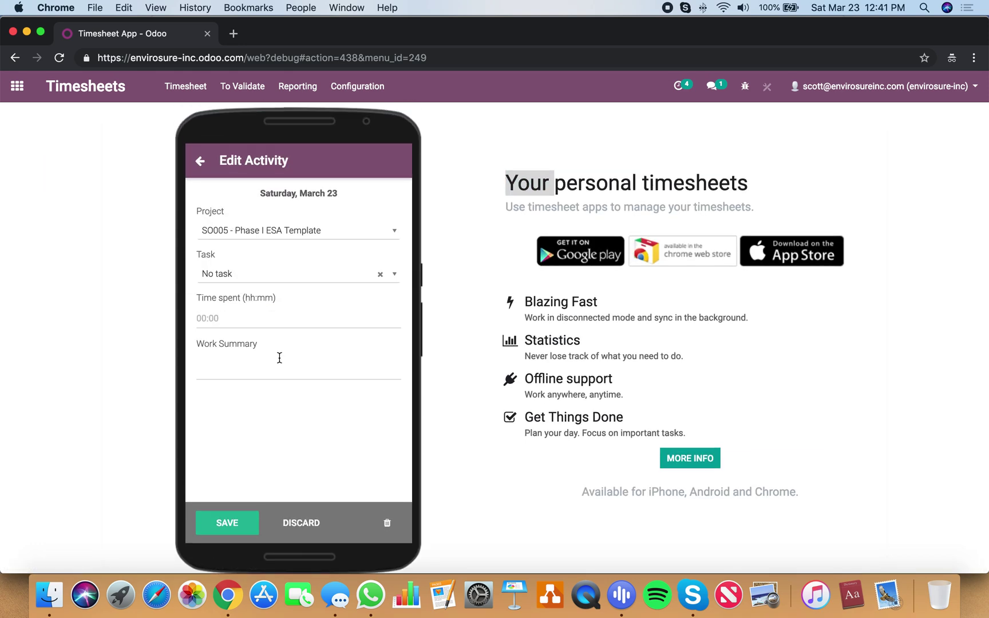
click(253, 279)
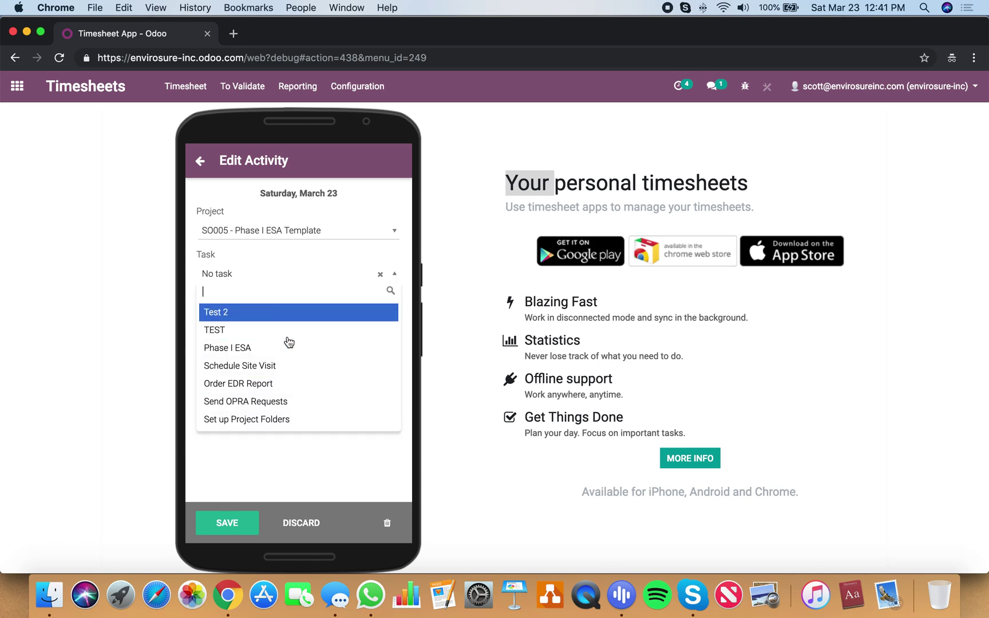
click(295, 470)
click(309, 525)
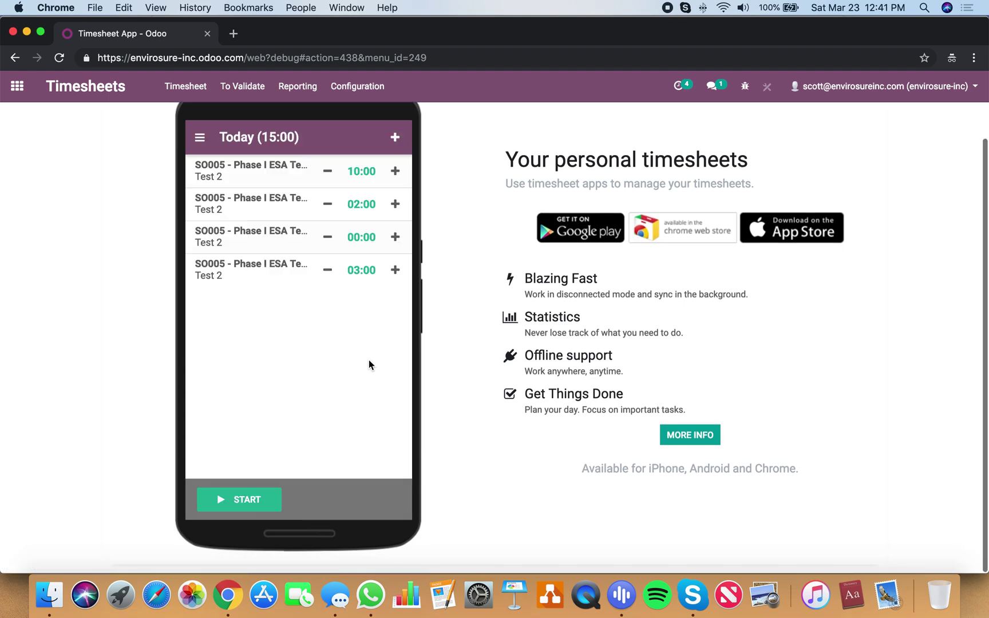
click(17, 86)
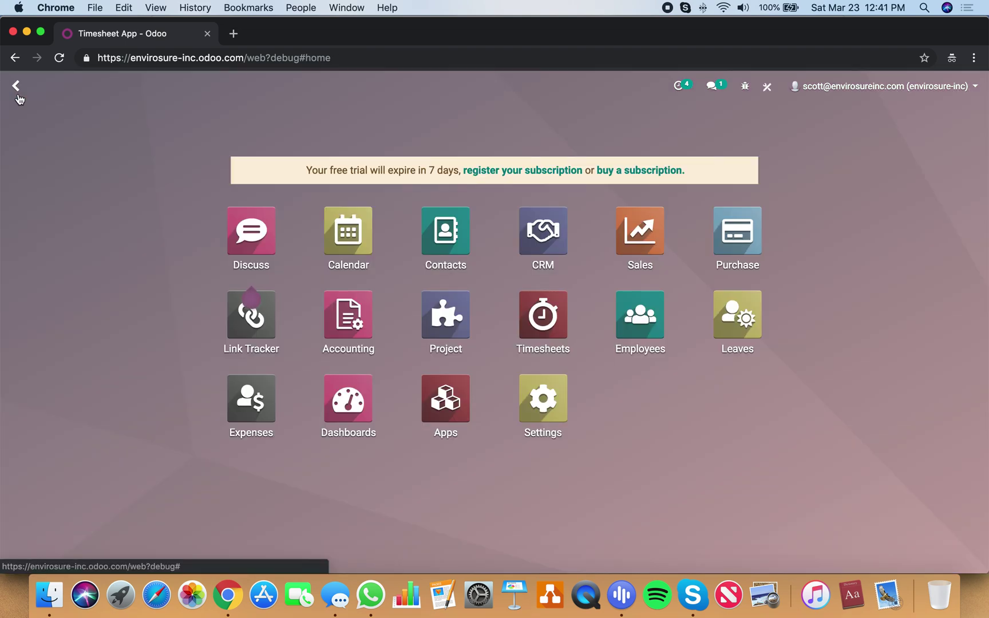